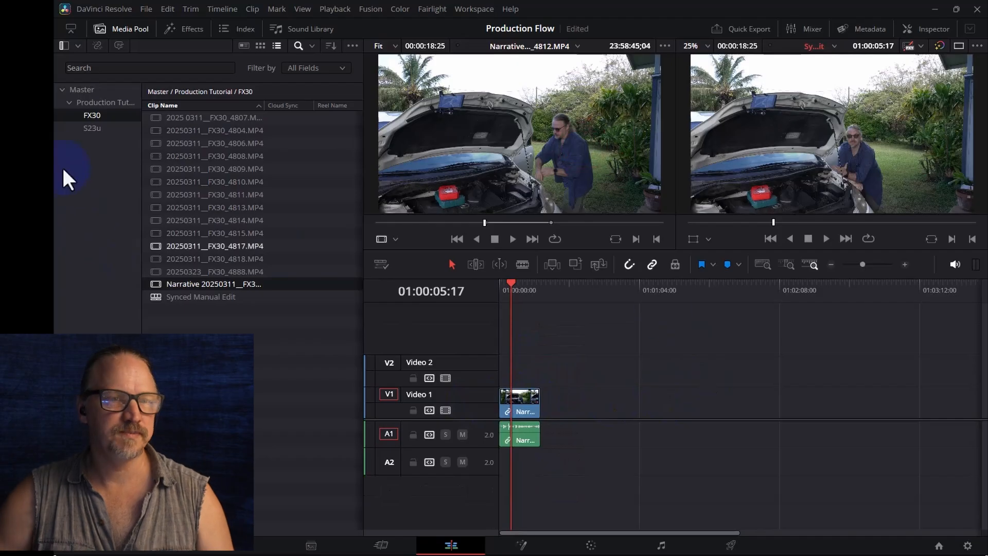
Step: Mark an out point at 00:00:37:06 on the S23u bin's Narrative 20250311_082810.mp4 and place it on Video 2 and Audio 2 after the existing clip
click(86, 128)
scroll(258, 374, down, 5)
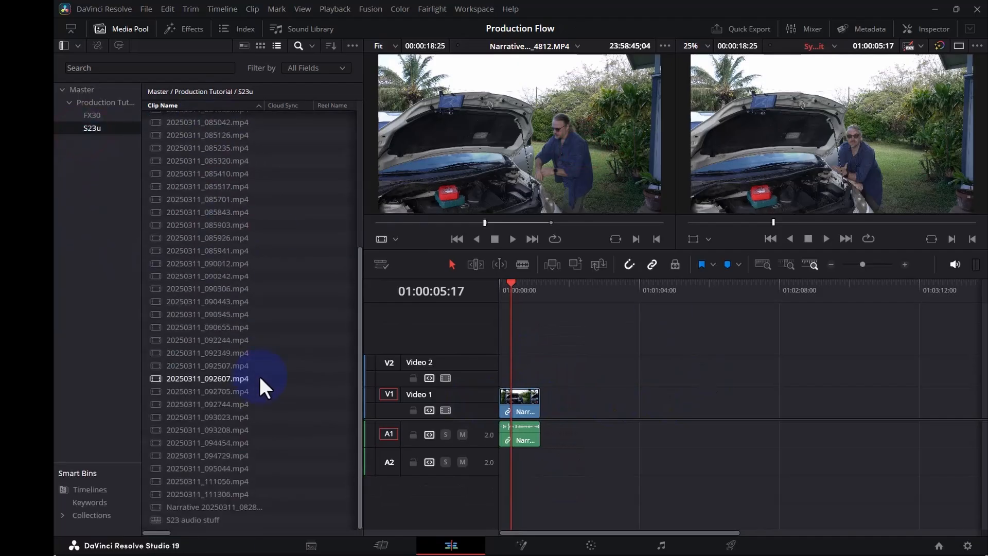
double_click(168, 508)
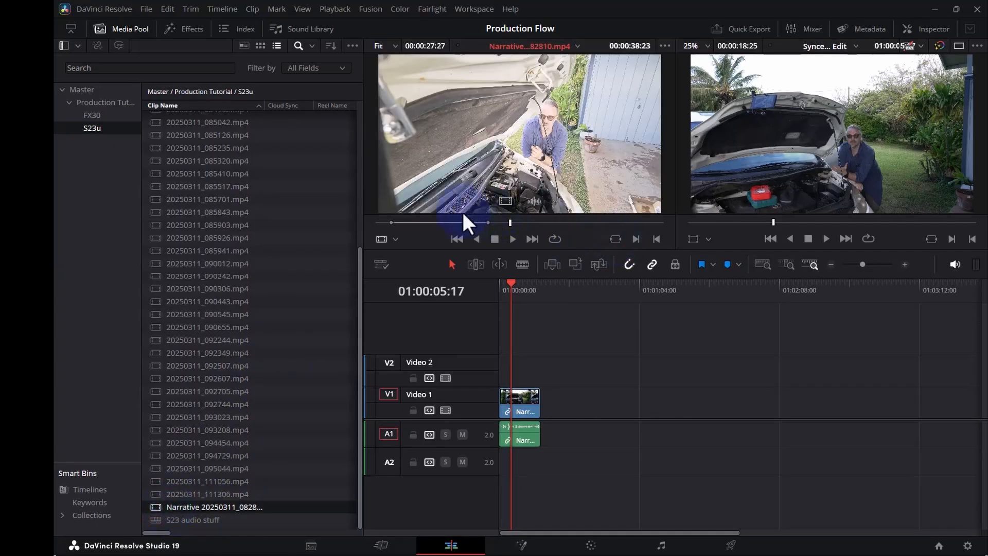
drag(509, 222, 504, 223)
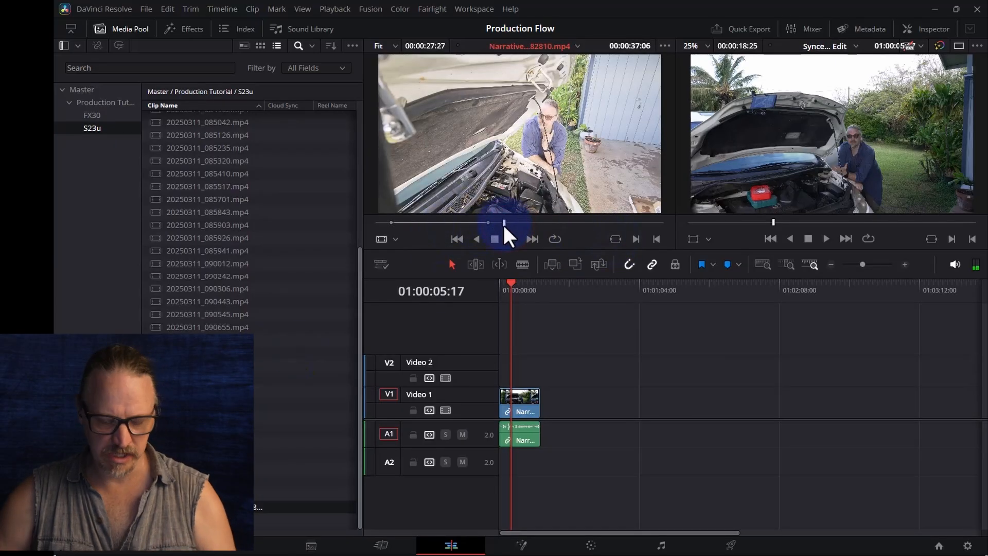
key(o)
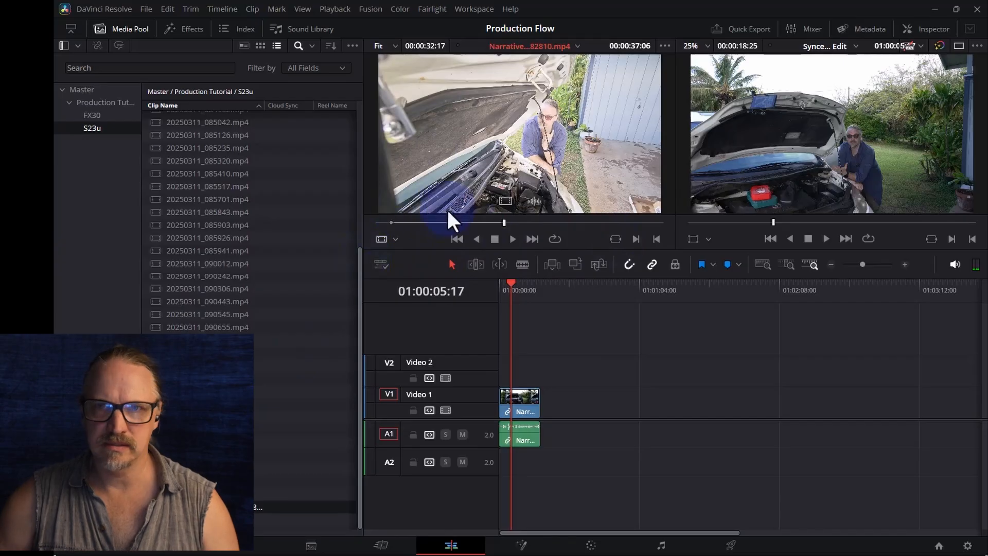
drag(484, 144, 542, 372)
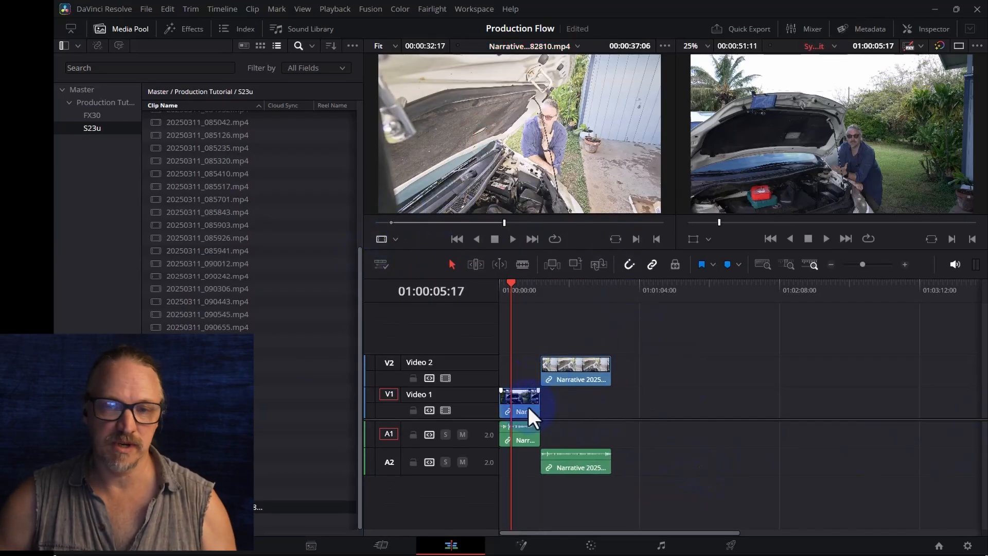
Step: Auto-align both clips on the timeline, synchronizing by Waveform with track number 1
drag(655, 489, 508, 353)
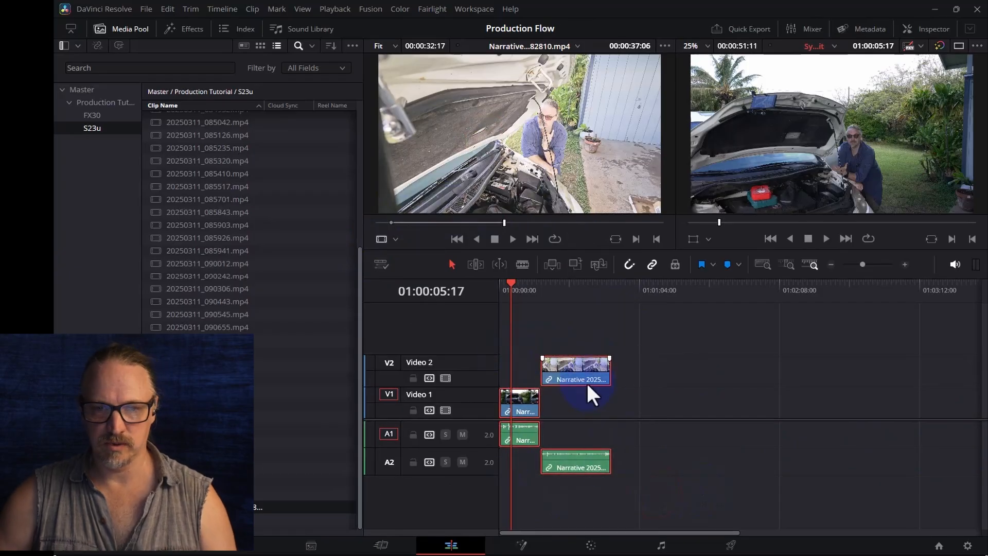
right_click(555, 380)
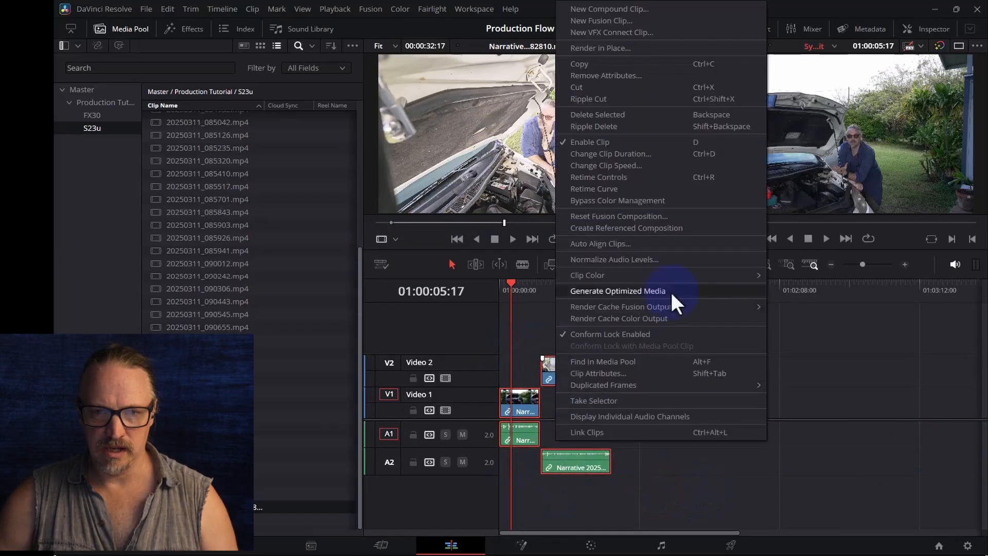
click(637, 243)
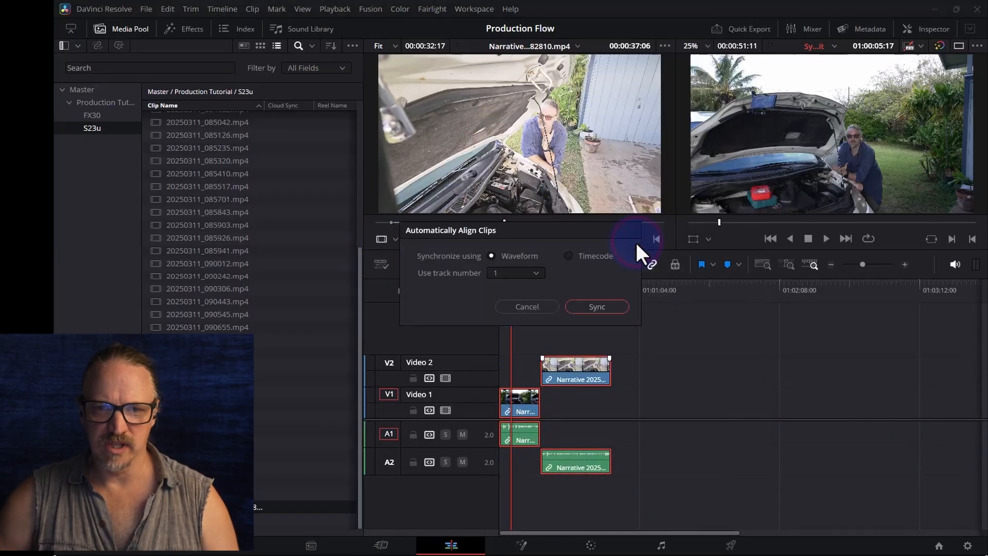
click(614, 311)
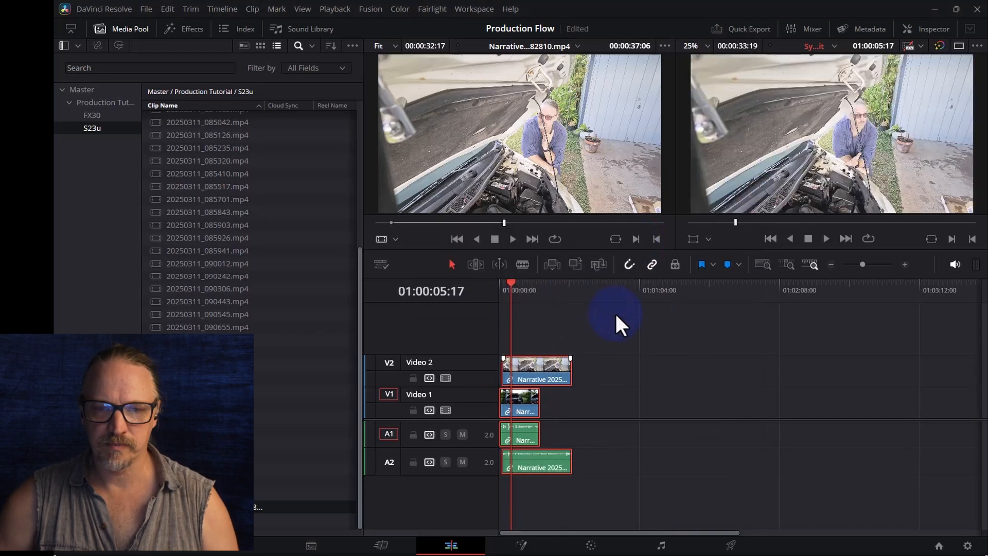
Step: Trim the end of the Video 2 clip to line up with the end of the Video 1 clip
drag(571, 367, 634, 370)
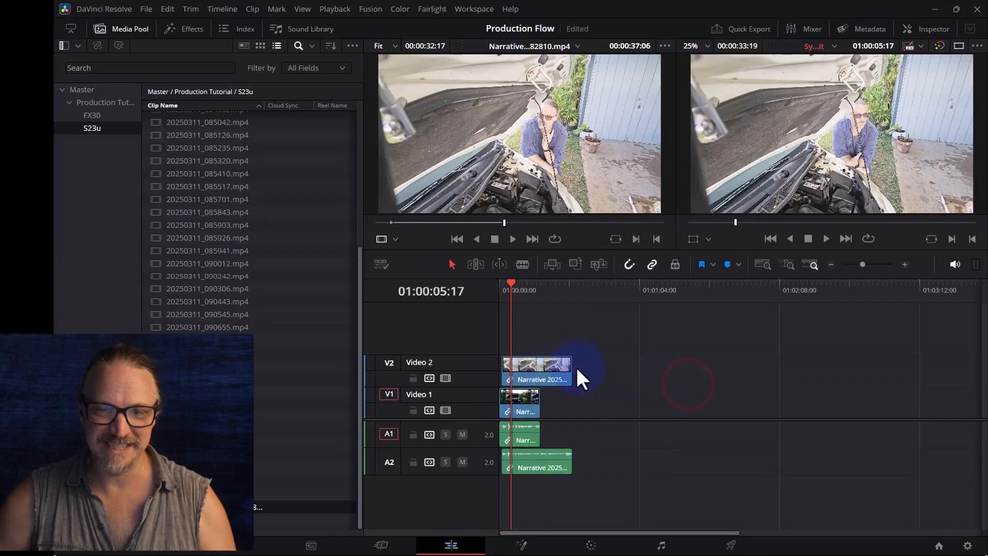
drag(569, 369, 541, 368)
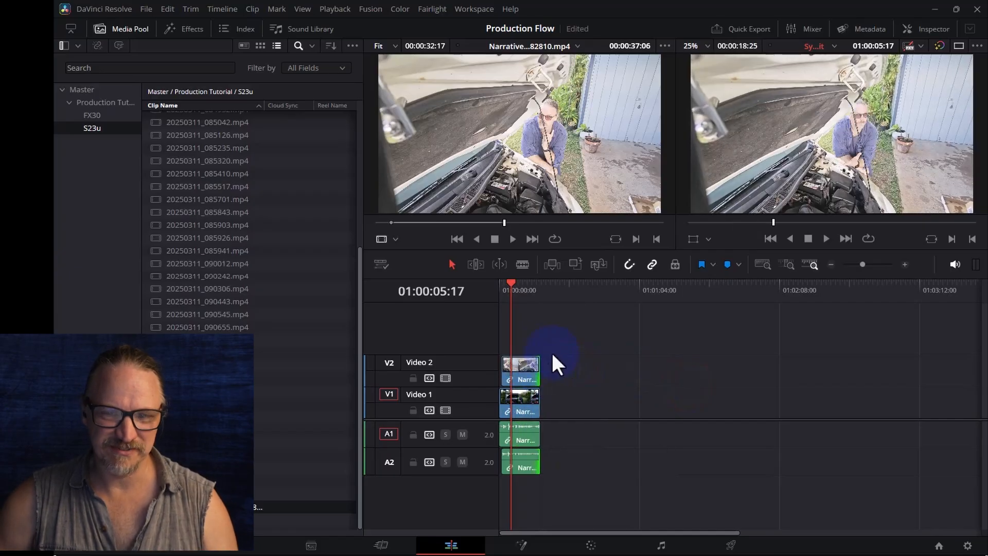
Step: Solo Audio 1 and increase the height of both audio tracks to enlarge their waveforms
click(526, 290)
key(ctrl+equal)
key(ctrl+equal)
key(ctrl+equal)
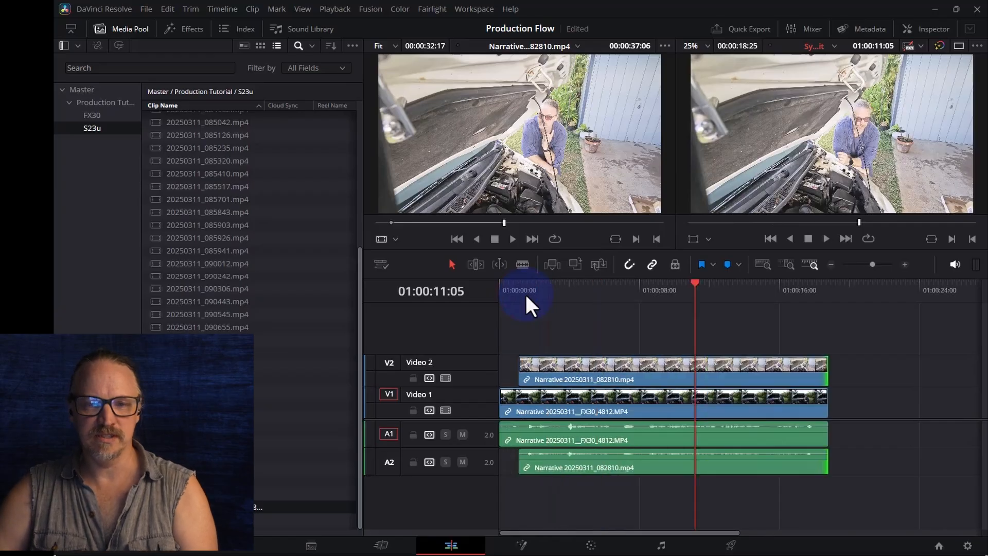
key(ctrl+equal)
drag(590, 534, 499, 541)
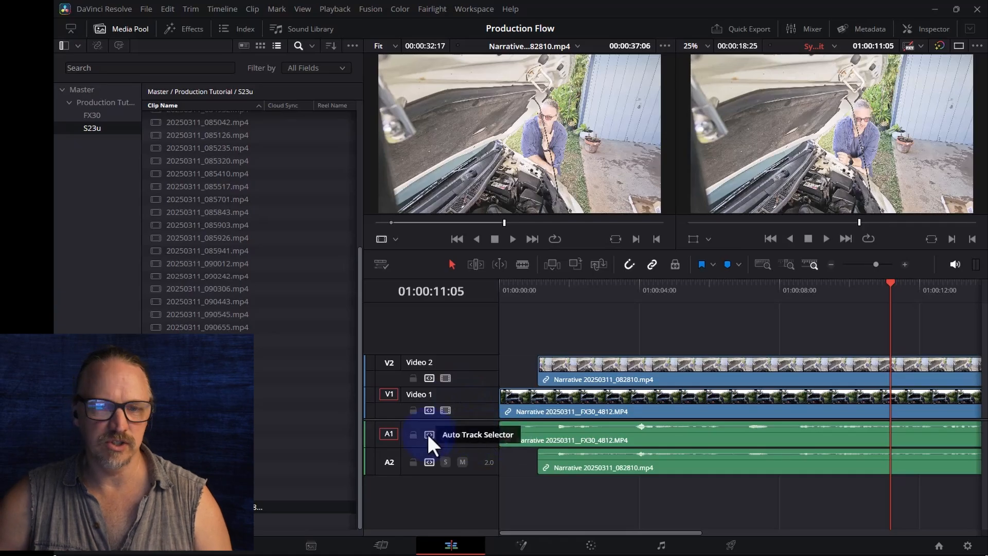
click(446, 435)
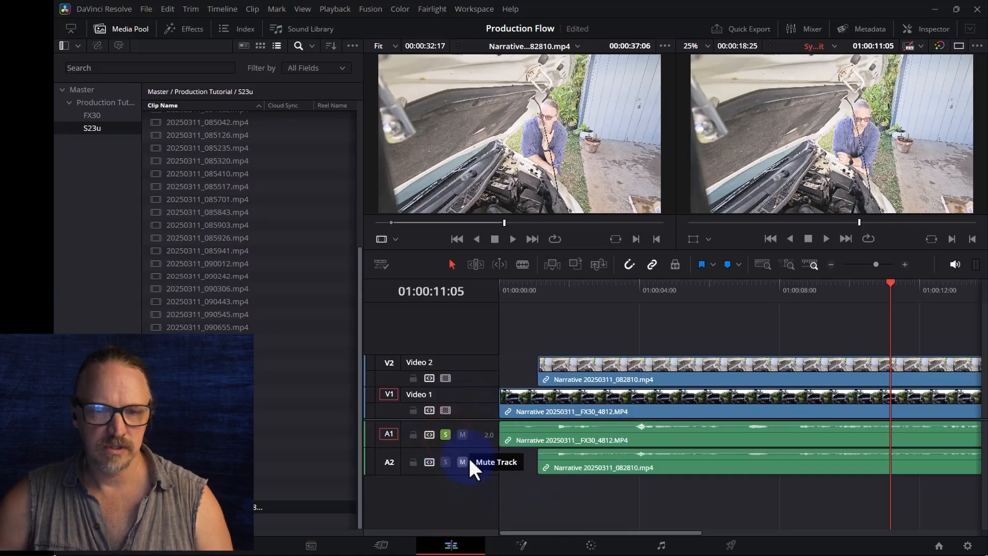
drag(474, 444, 483, 505)
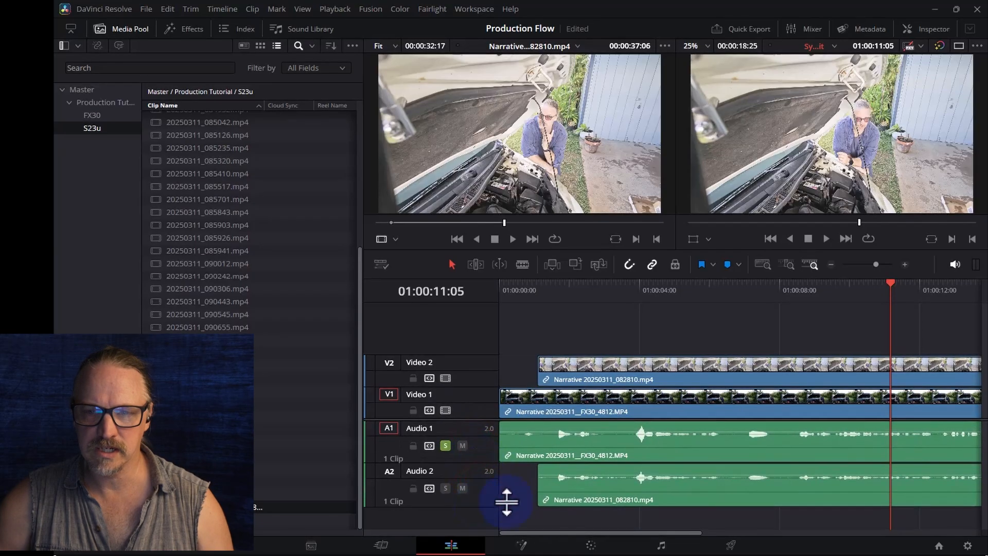
Step: Compare the Audio 1 and Audio 2 waveform peaks and place the playhead at 01:00:01:22 for playback
drag(523, 533, 637, 510)
drag(628, 432, 628, 430)
drag(633, 530, 551, 536)
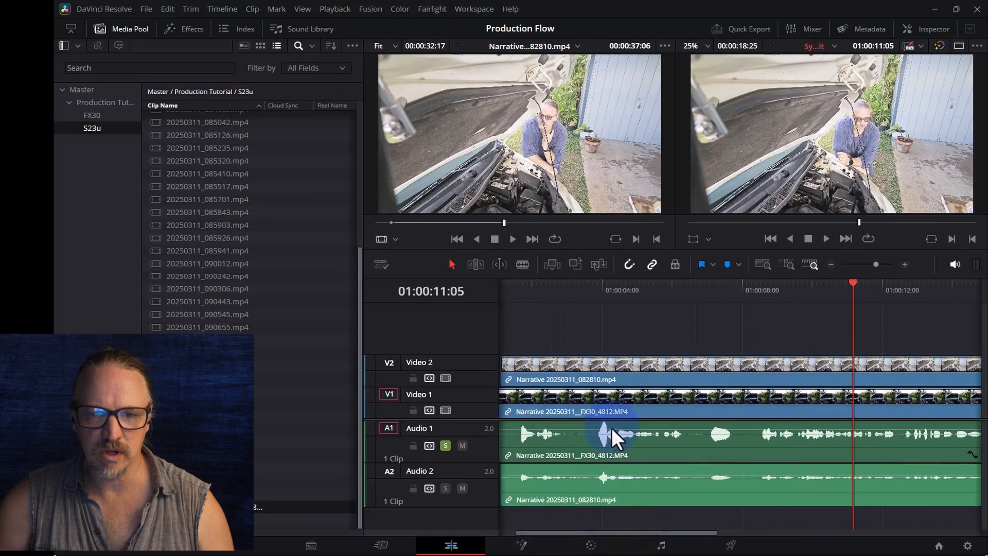
drag(610, 430, 608, 432)
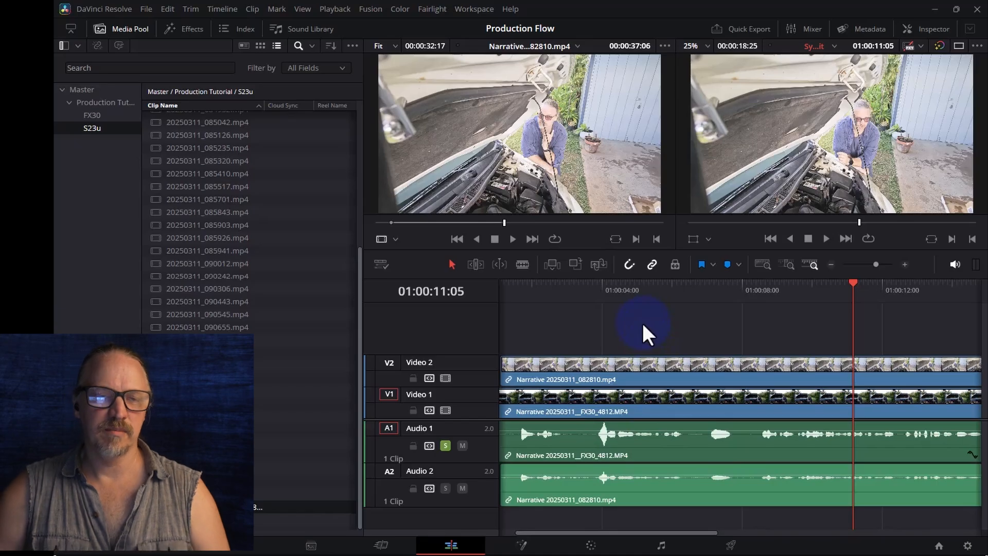
drag(583, 298, 521, 277)
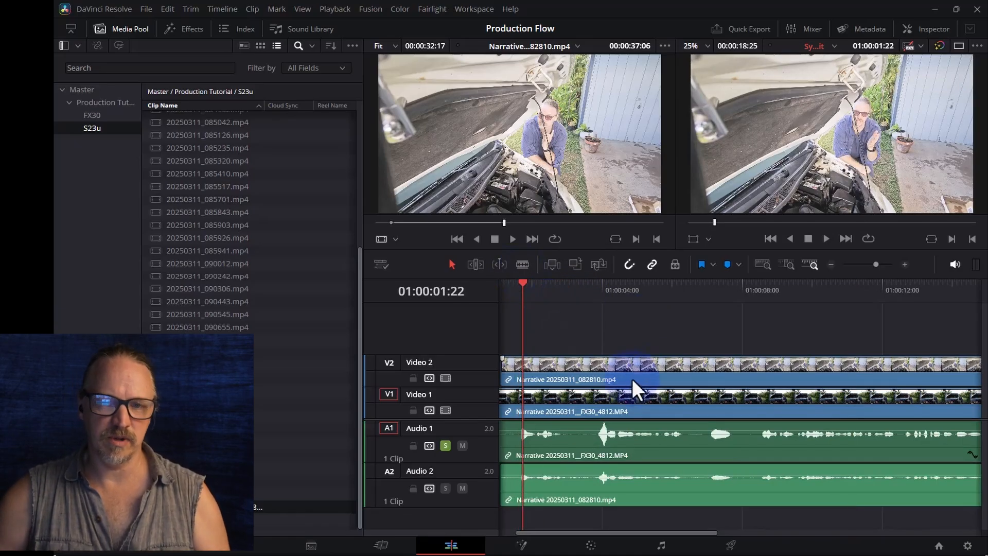
Step: Select the Video 2 clip and increase the Audio 2 track height to compare the waveforms in close-up
click(647, 370)
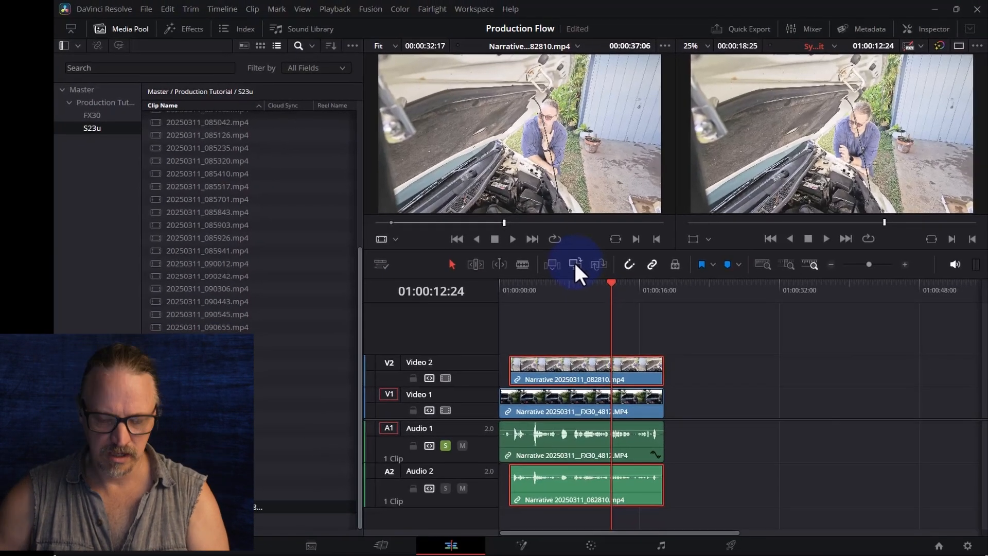
key(ctrl+equal)
key(ctrl+equal)
key(ctrl+equal)
key(ctrl+equal)
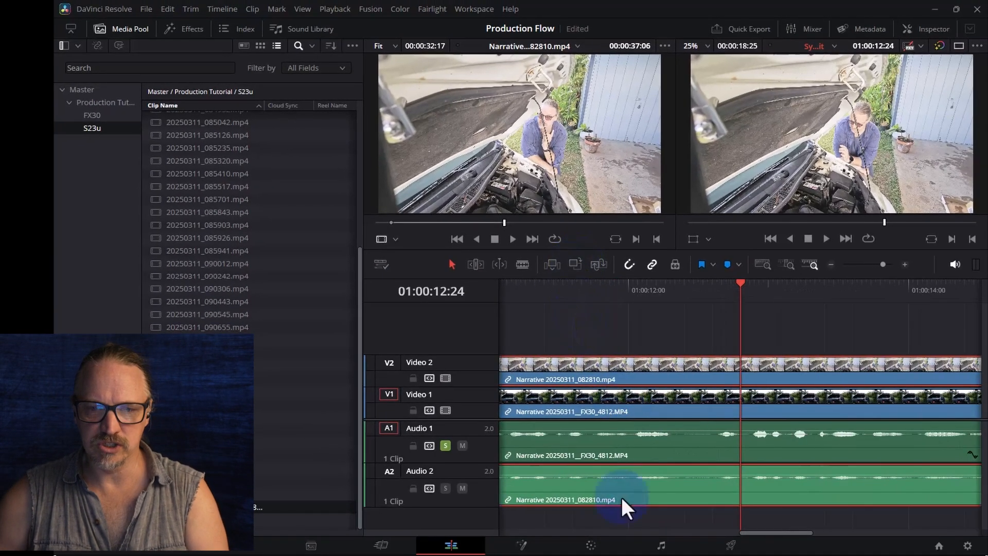
drag(467, 504, 470, 534)
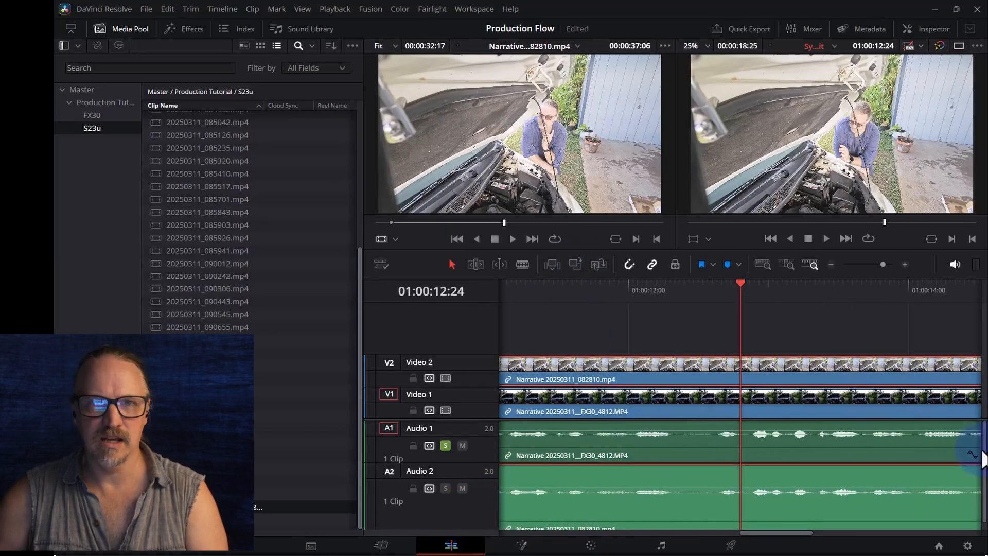
Step: Move the playhead to 01:00:08:17 and examine the alignment of the two audio waveforms there
key(ctrl+minus)
key(ctrl+minus)
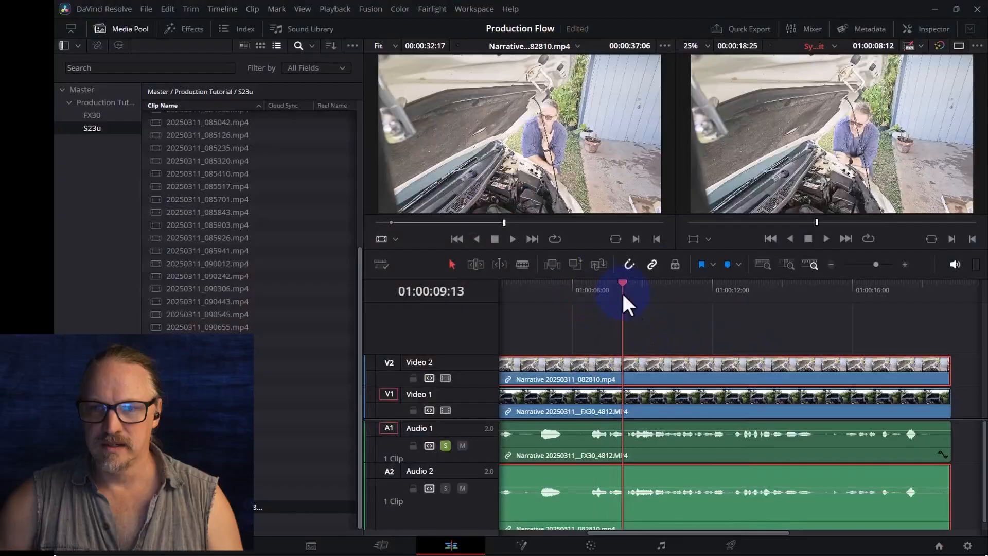
drag(622, 291, 591, 290)
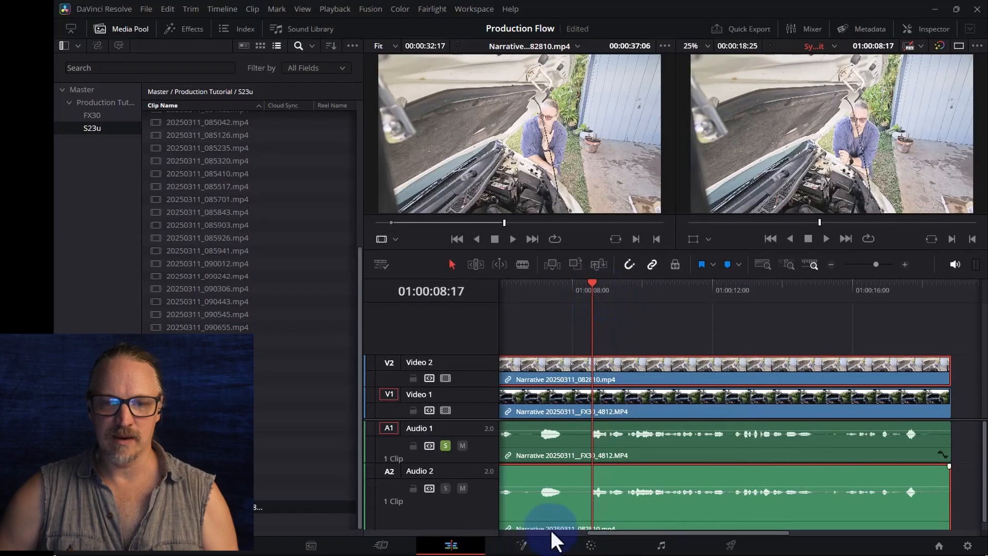
drag(628, 535, 596, 533)
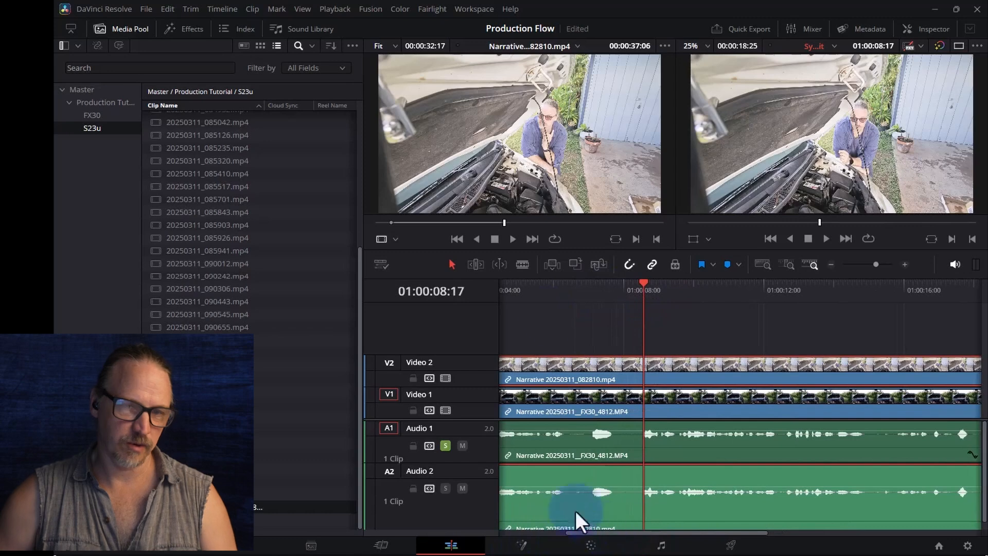
Step: Lock the Video 2 and Video 1 tracks and delete the clip on Audio 2
click(413, 378)
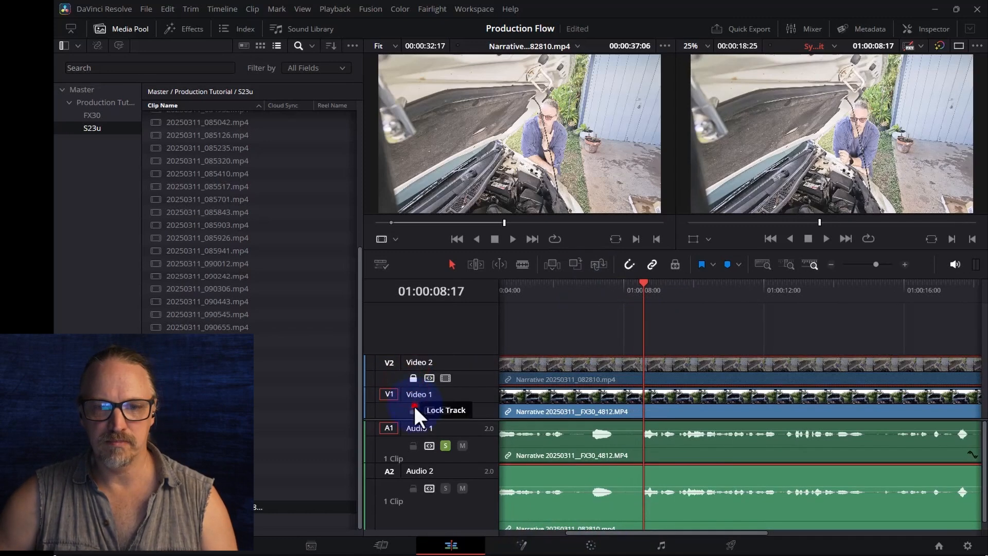
click(413, 410)
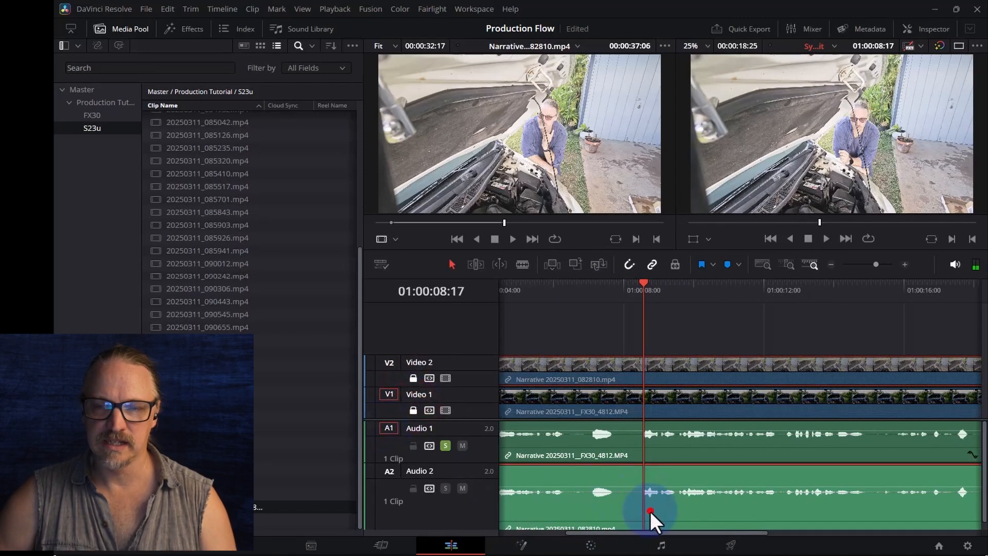
click(669, 330)
click(693, 492)
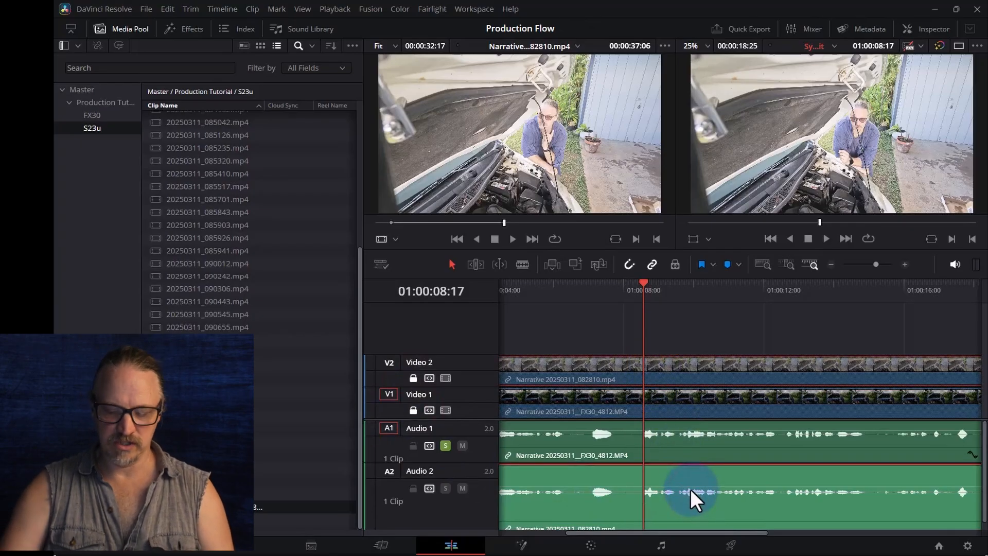
key(Delete)
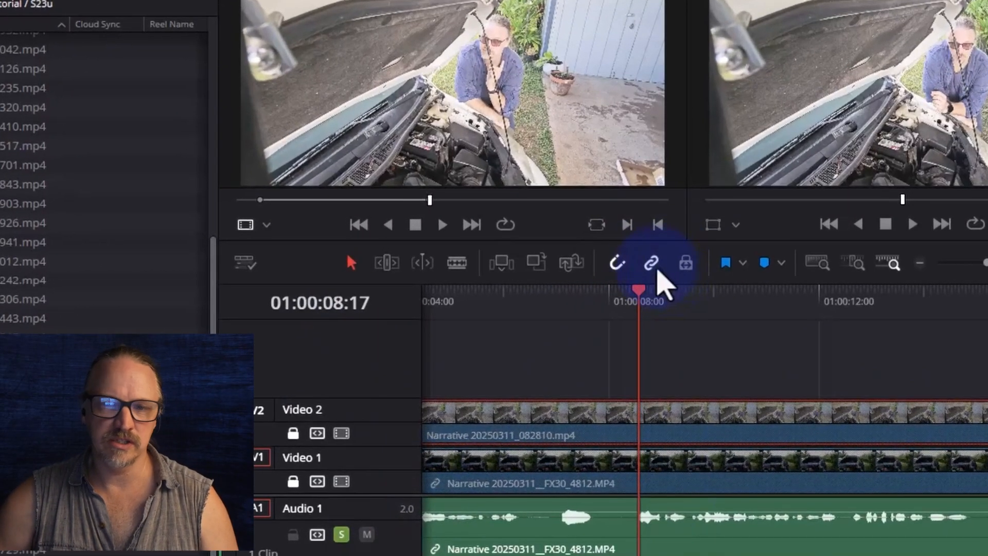
Step: Turn off linked selection and unlock Video 2 and Video 1 so that video and audio clips can be selected separately
click(652, 265)
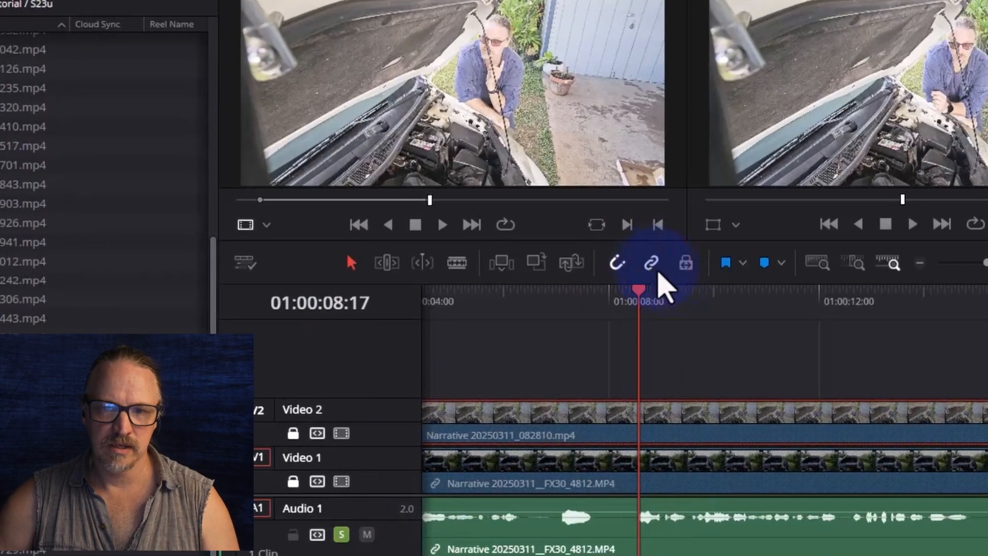
click(809, 469)
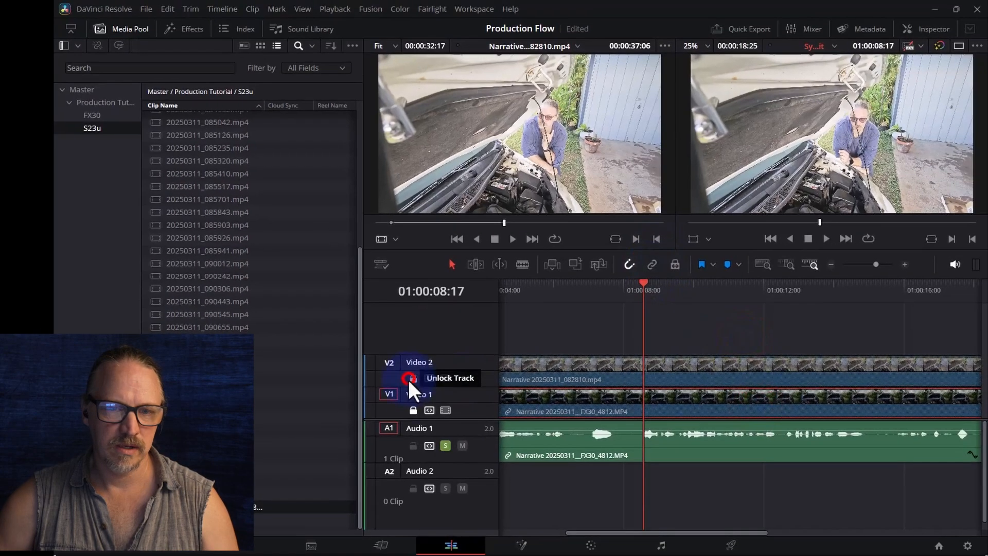
click(293, 433)
click(293, 481)
click(586, 406)
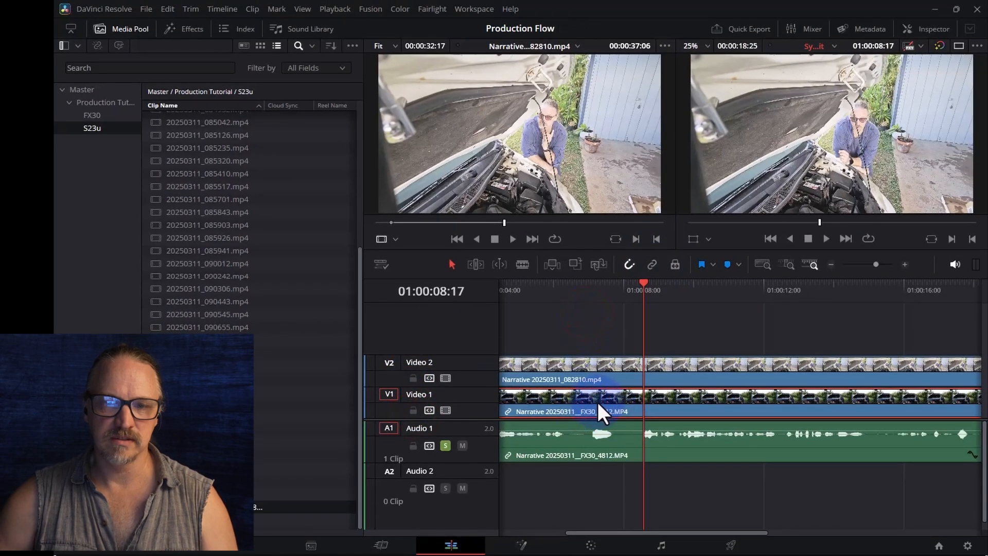
click(617, 452)
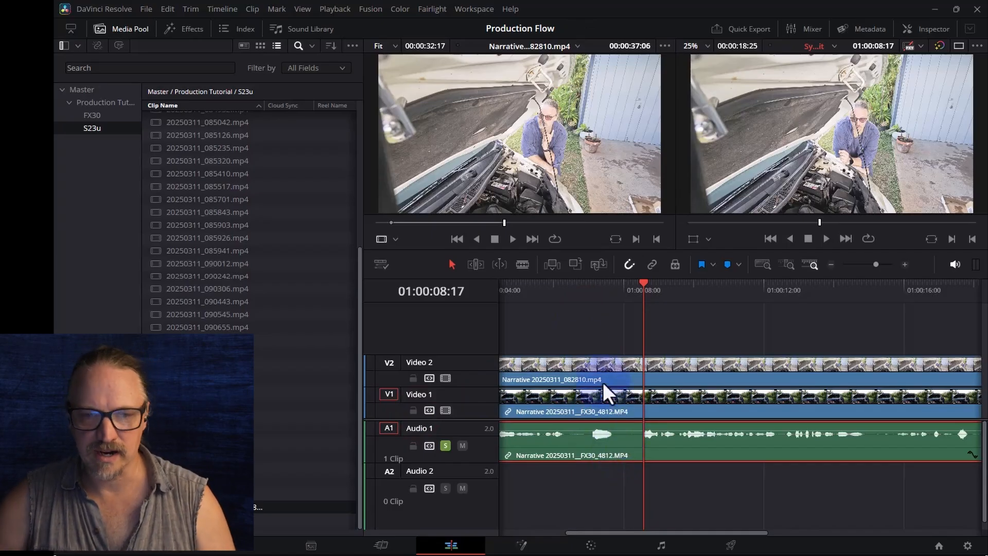
Step: Split all tracks at 01:00:01:17 and ripple-delete the opening section before the cut
drag(587, 288, 496, 277)
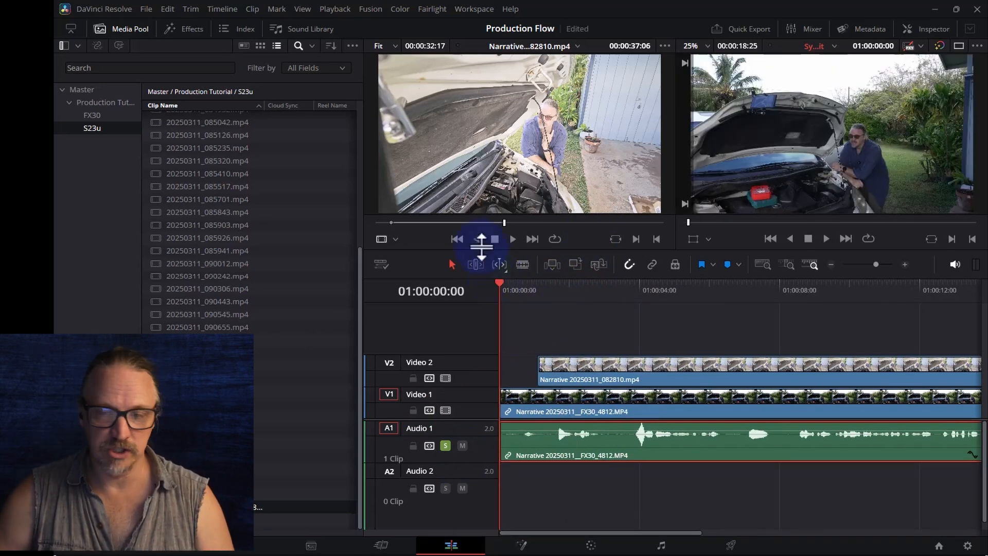
click(634, 283)
key(space)
click(551, 285)
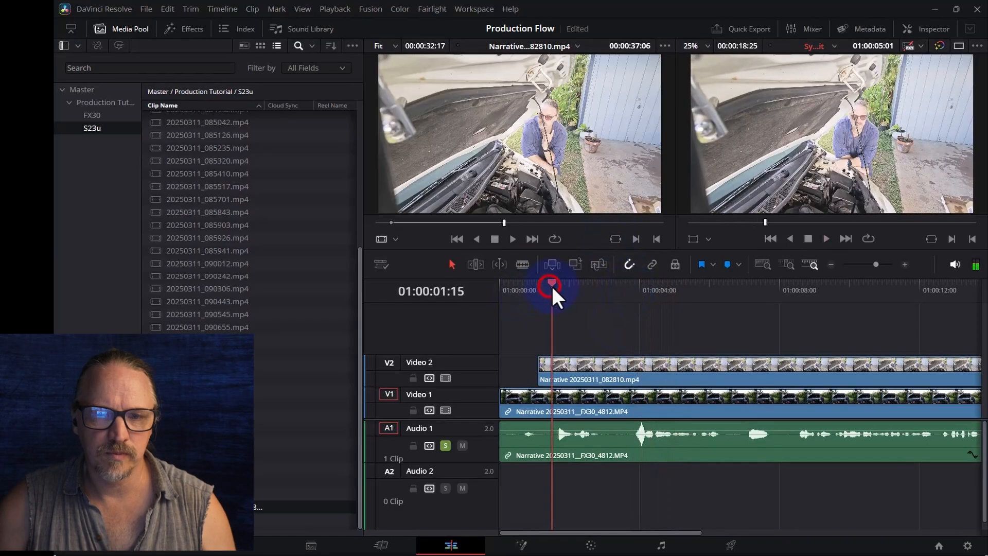
drag(553, 284, 554, 283)
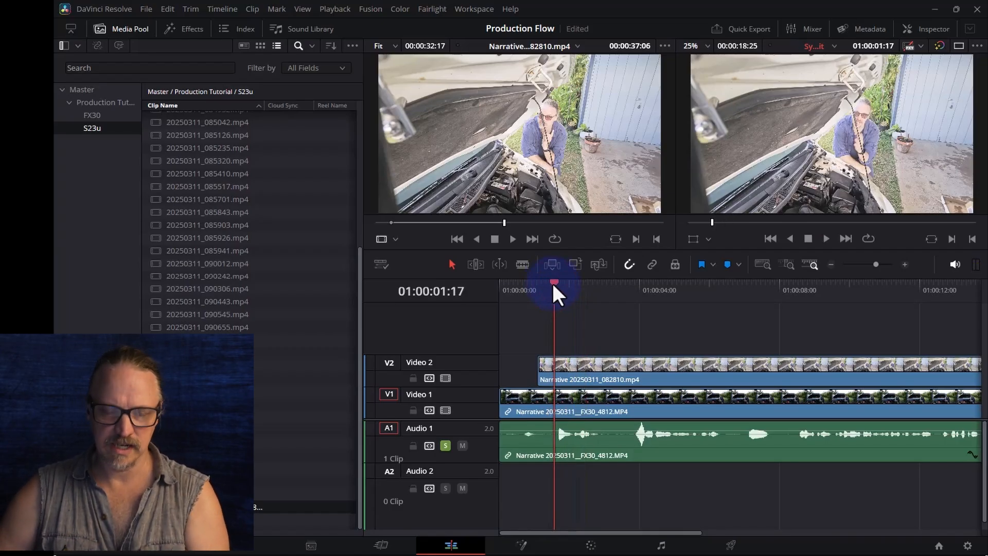
key(ctrl+b)
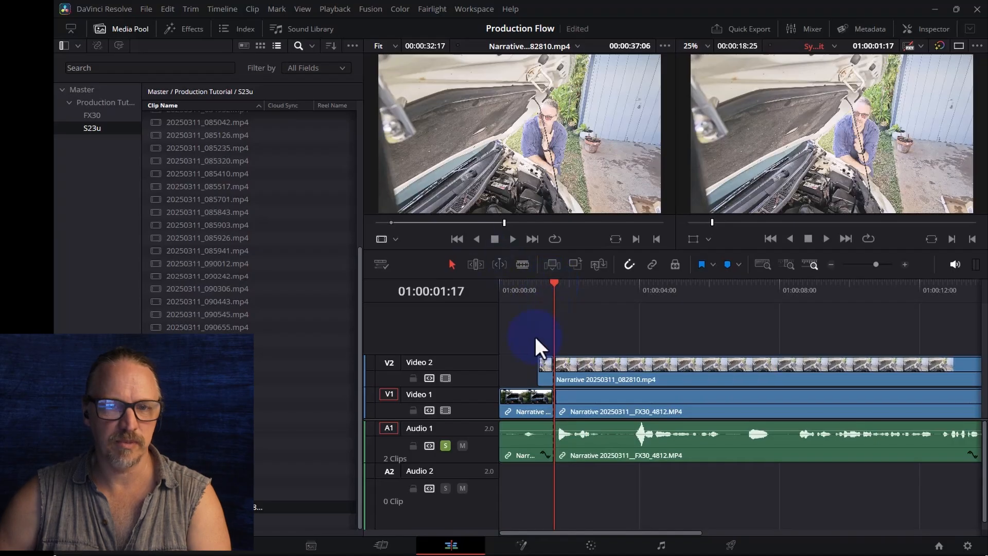
drag(535, 319, 544, 495)
key(Delete)
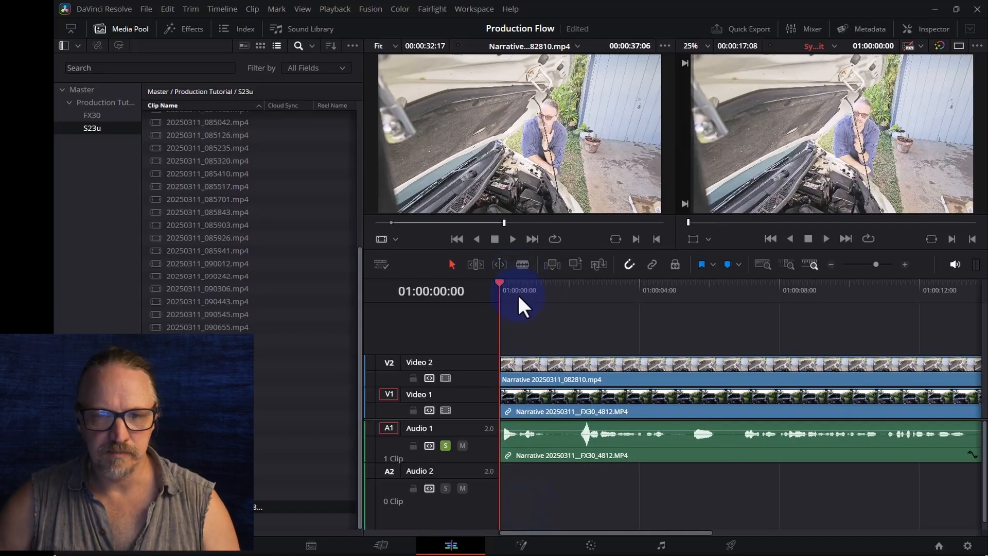
Step: Play the trimmed opening to find a switching point and split only the Video 2 clip at 01:00:04:28
mouse_move(524, 287)
mouse_down()
mouse_move(515, 288)
mouse_move(595, 289)
mouse_move(533, 287)
mouse_up()
drag(524, 280, 493, 267)
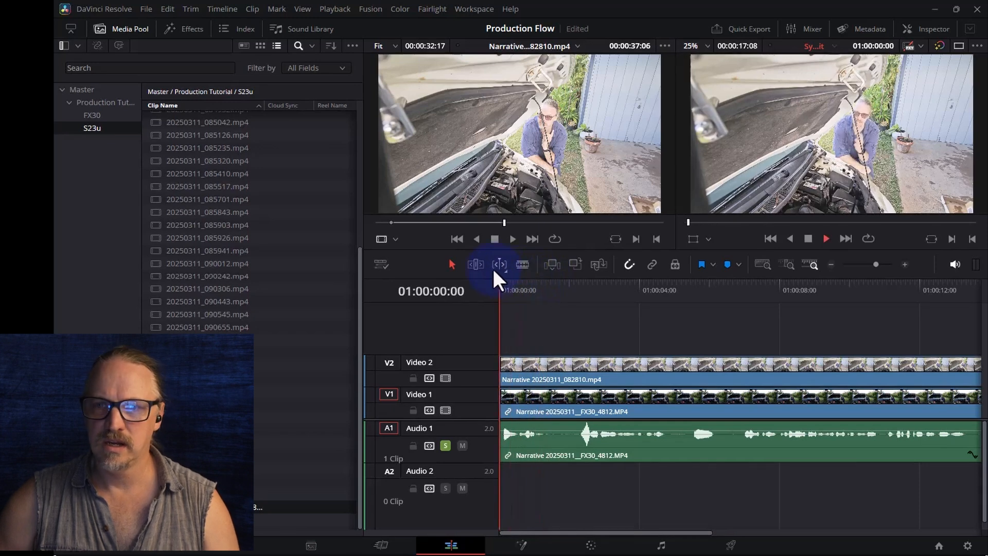
key(space)
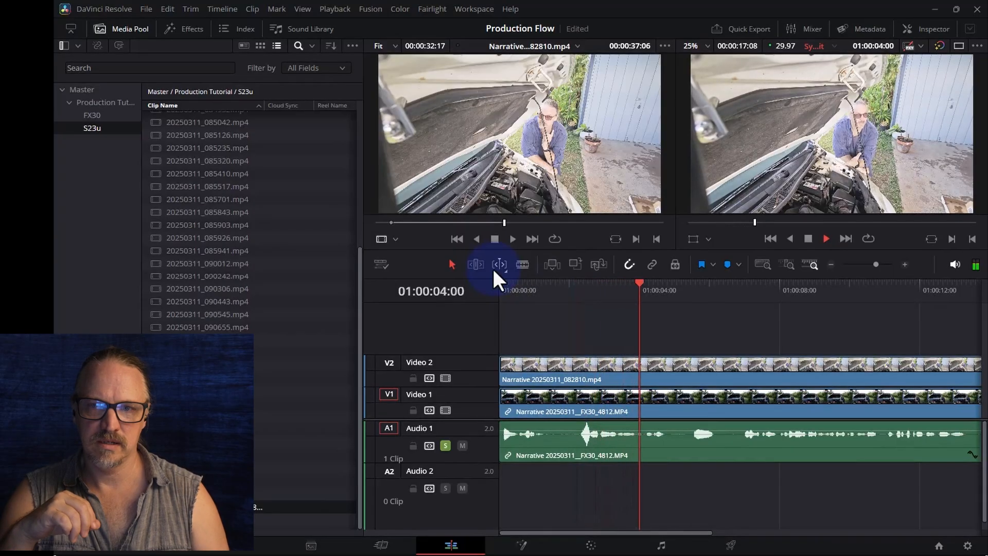
key(space)
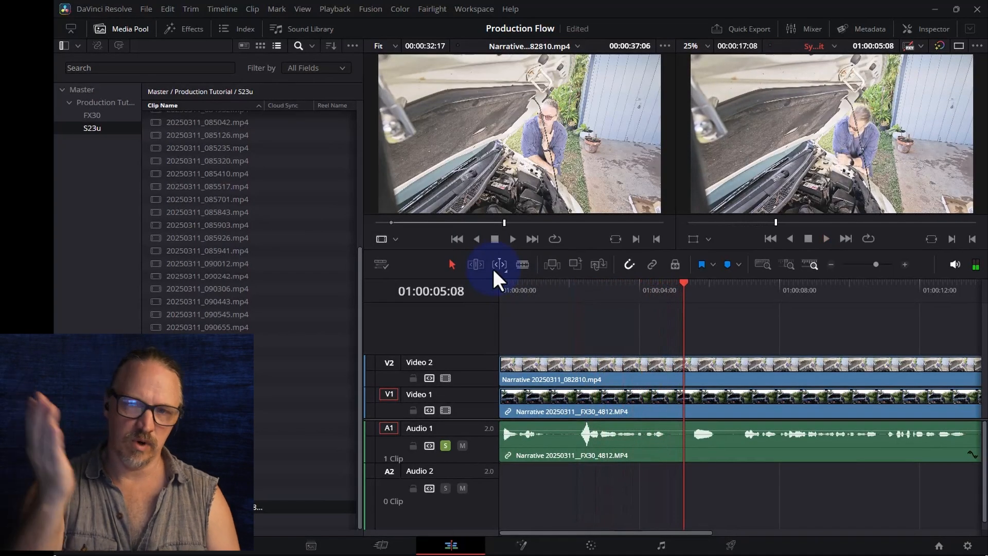
drag(683, 284, 672, 294)
click(696, 380)
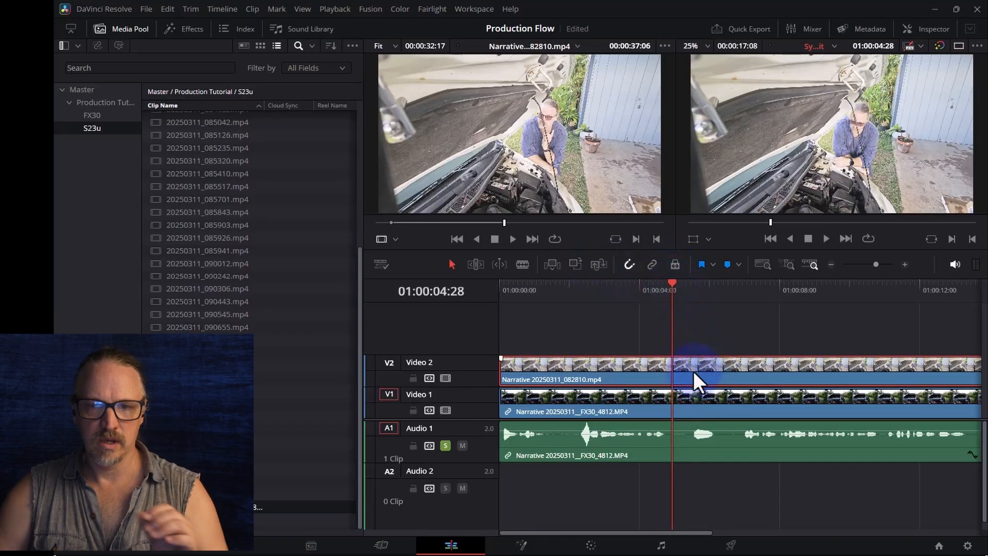
key(ctrl+b)
Step: Disable the Video 2 section after the 01:00:04:28 cut to switch to the Video 1 angle
click(715, 379)
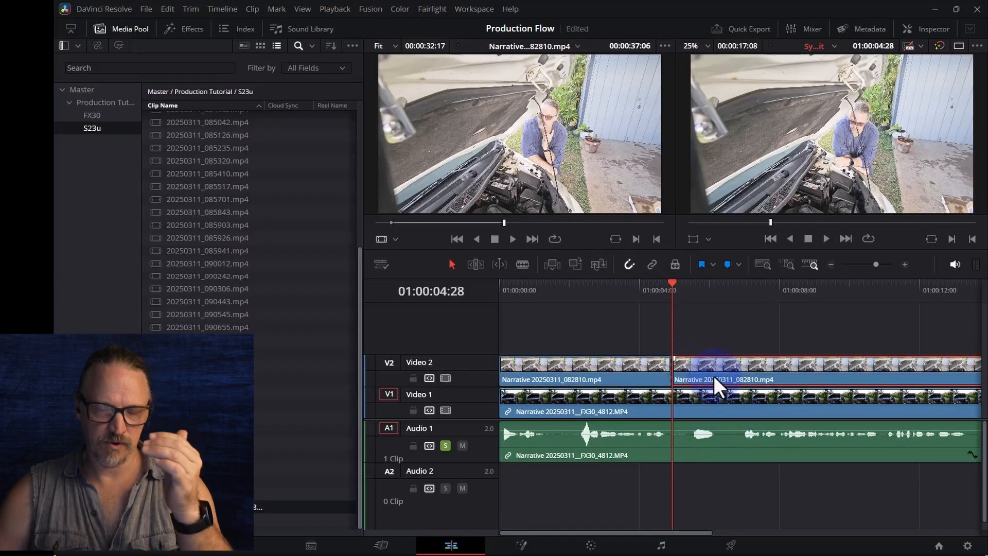
click(722, 389)
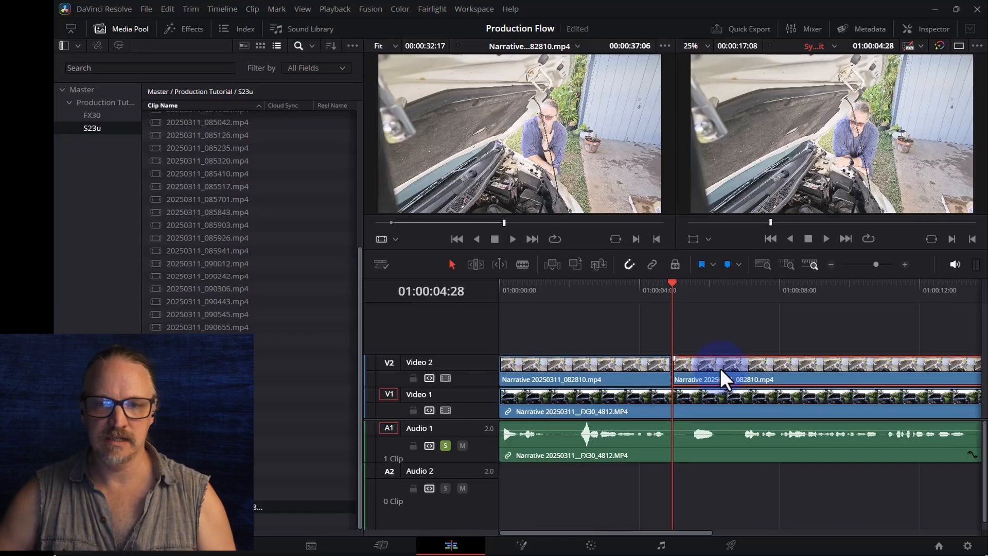
key(d)
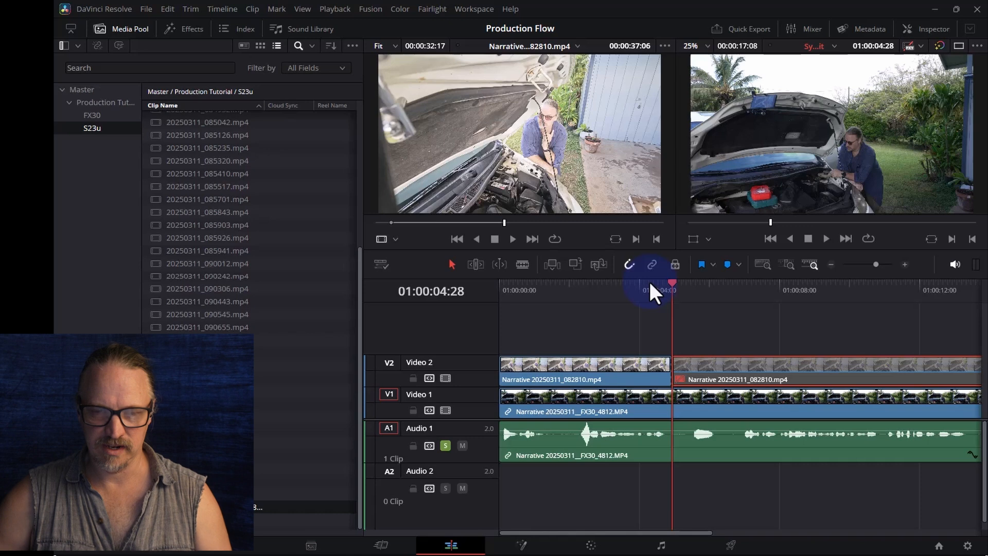
Step: Split the disabled Video 2 section at 01:00:10:29 and re-enable the part after the cut
click(632, 291)
key(space)
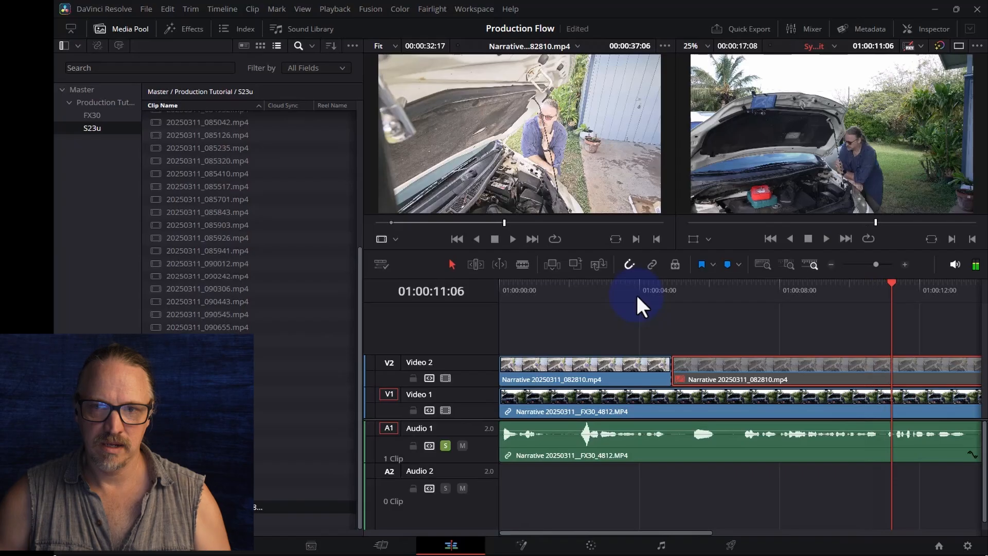
drag(891, 280, 883, 278)
key(ctrl+b)
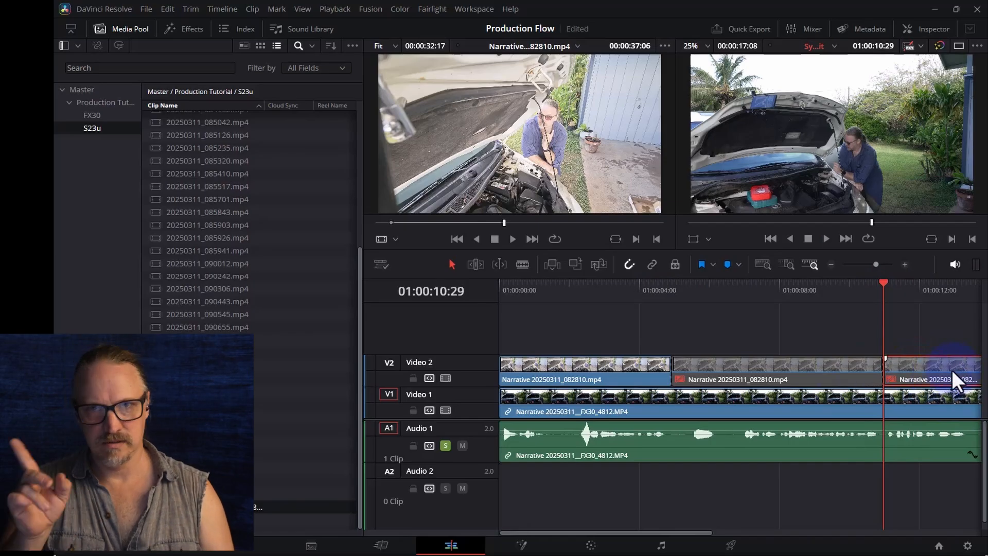
key(d)
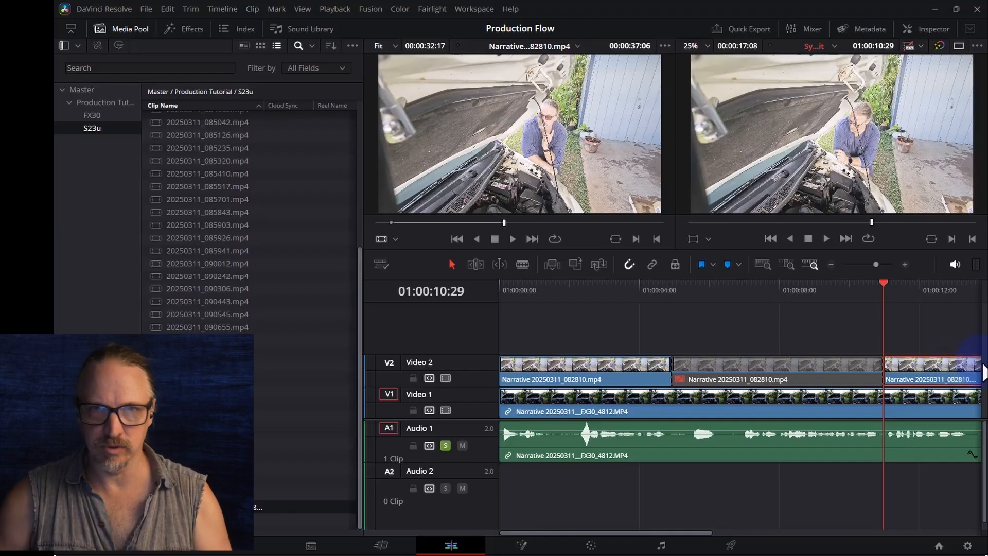
Step: Play across the second camera switch and roll its Video 2 edit point to 01:00:11:11
click(850, 286)
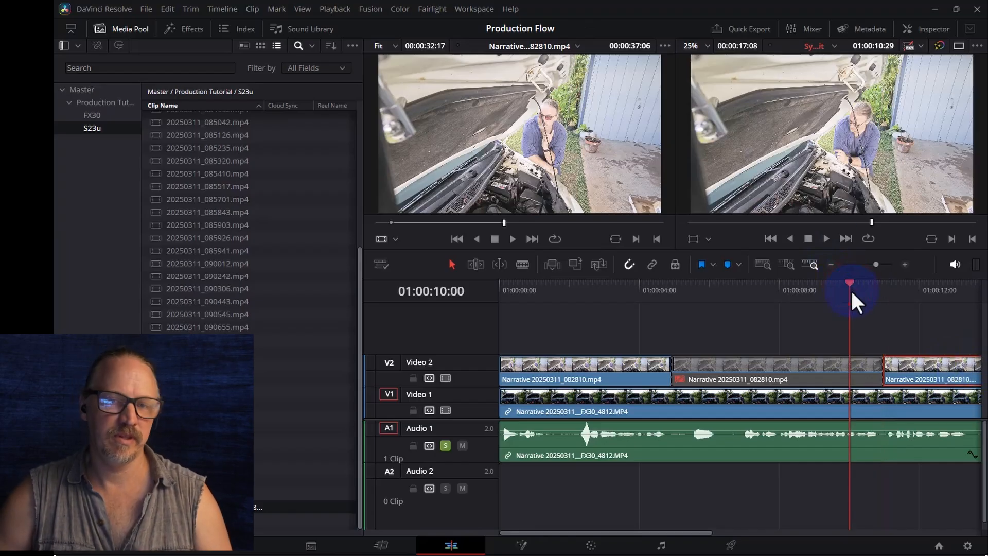
key(space)
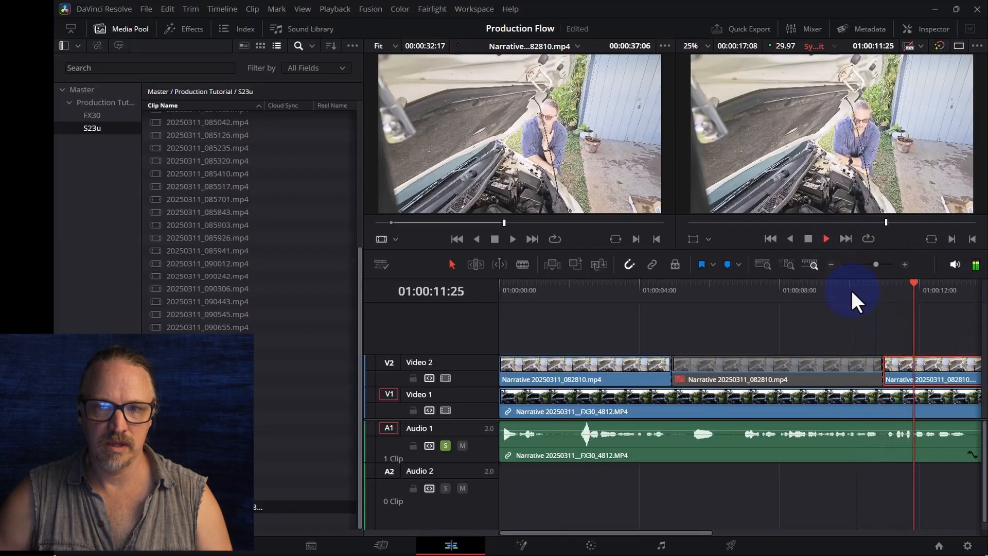
key(space)
key(ctrl+equal)
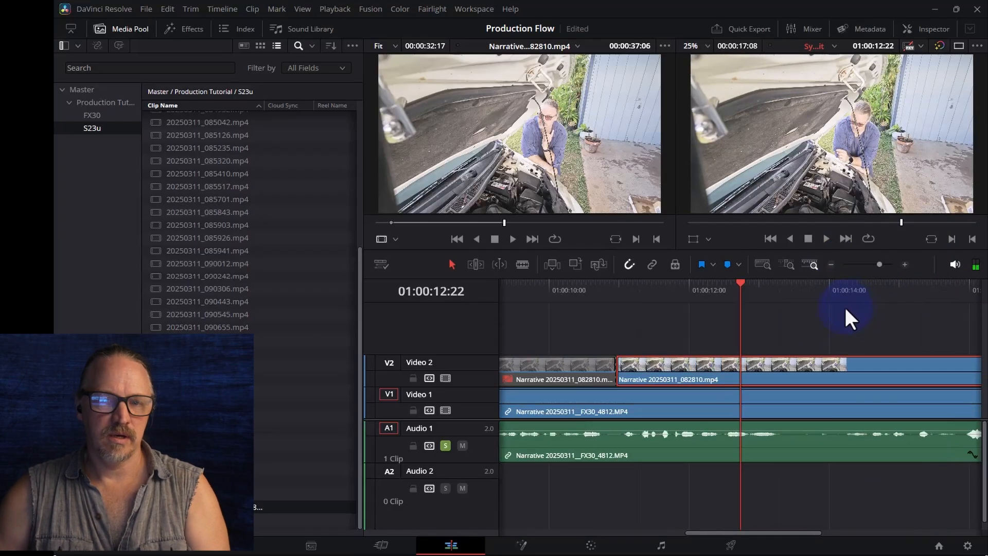
drag(592, 288, 549, 288)
key(space)
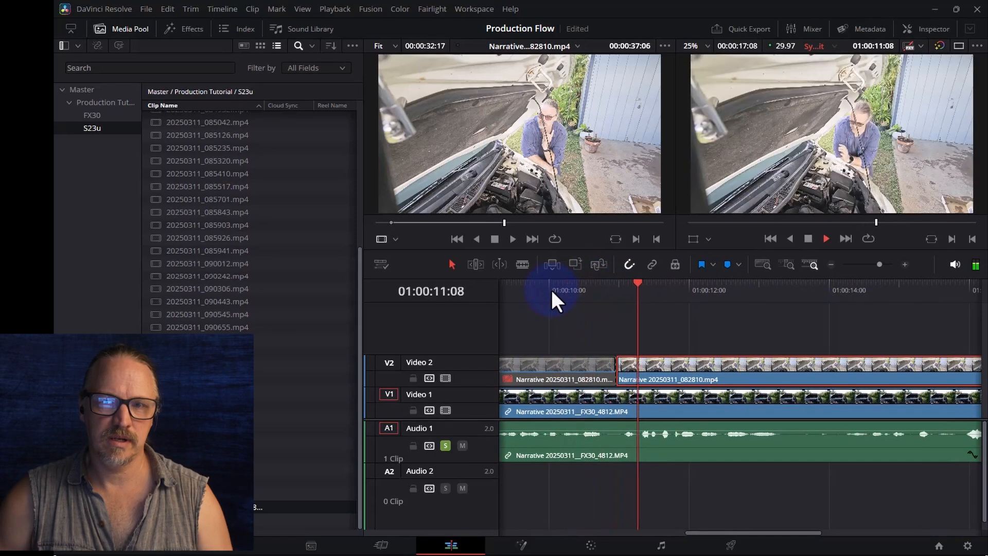
mouse_move(655, 284)
mouse_down()
mouse_move(620, 281)
mouse_move(644, 280)
mouse_up()
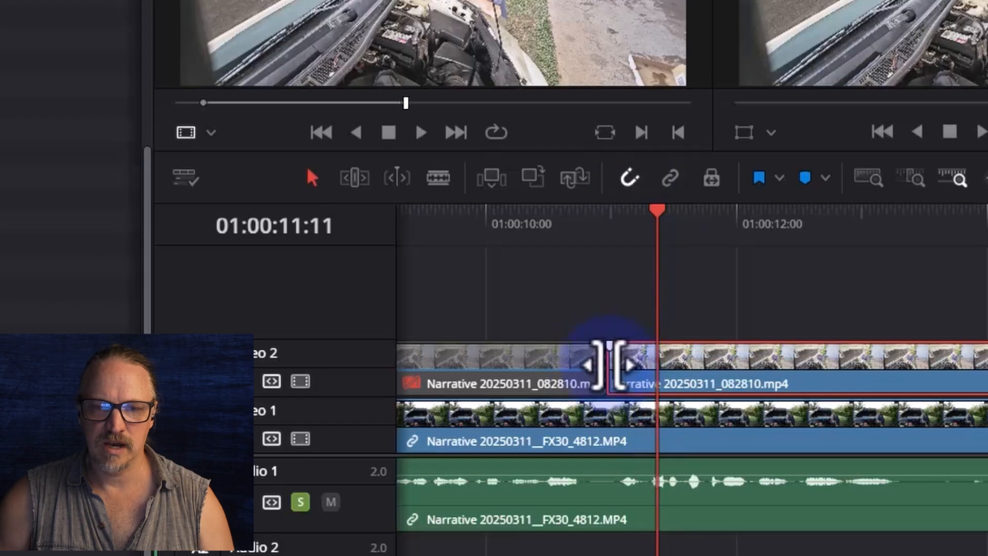
drag(609, 363, 649, 363)
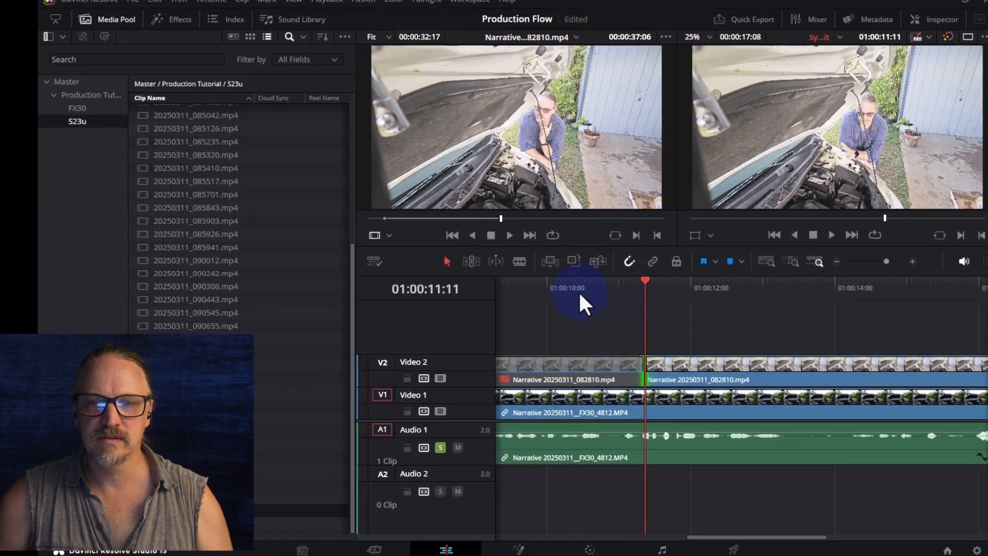
Step: Roll the second camera switch on Video 2 back to about 01:00:11:03 and play across it to check the timing
click(550, 228)
key(space)
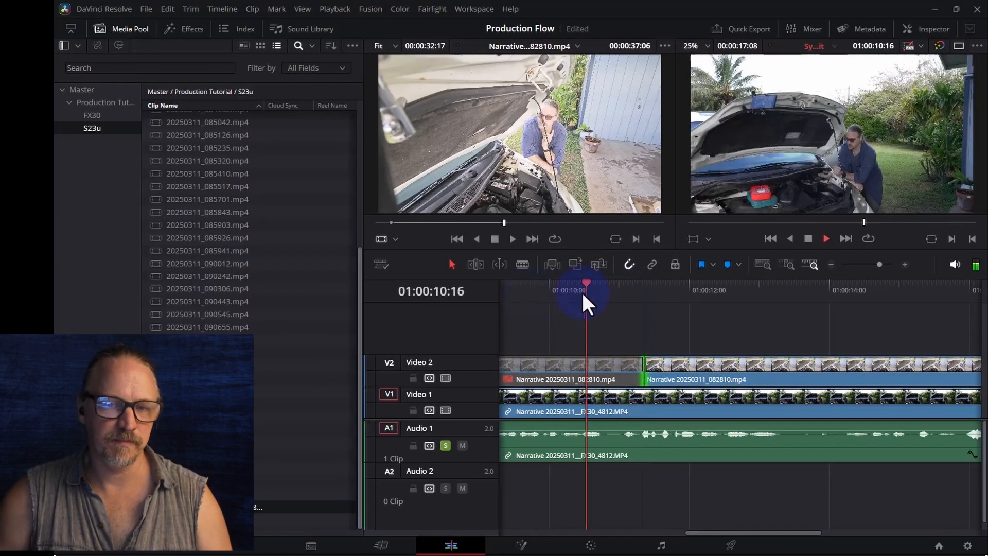
click(644, 371)
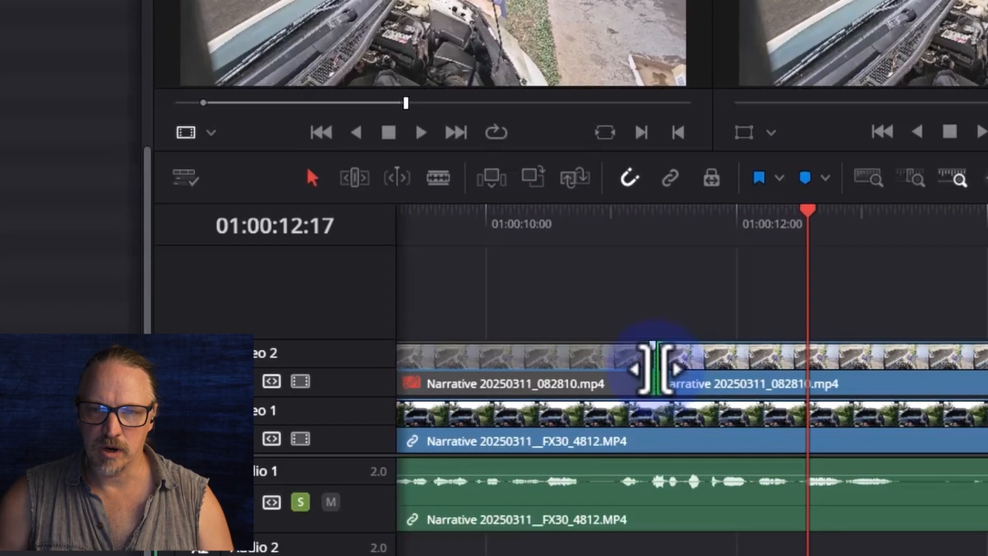
drag(654, 369, 624, 361)
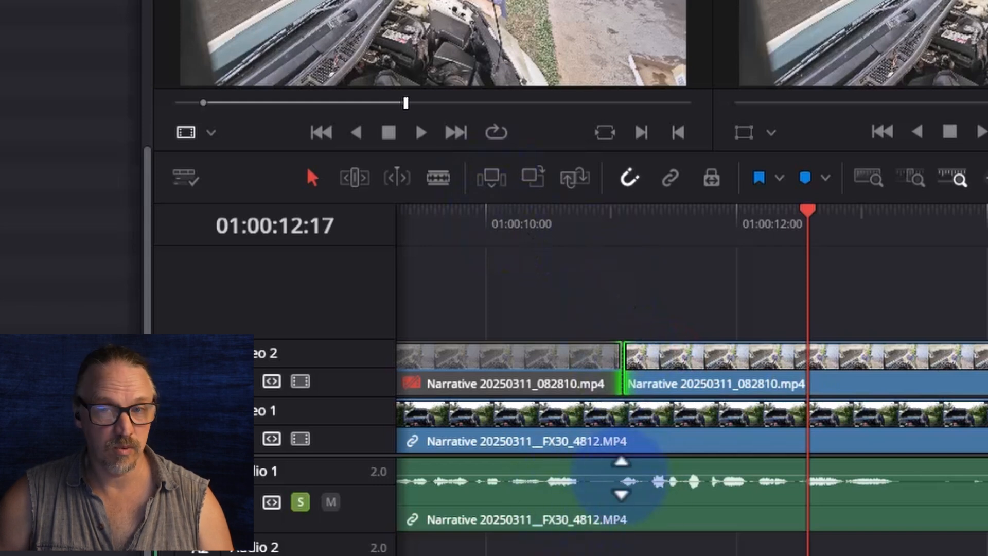
click(495, 218)
key(space)
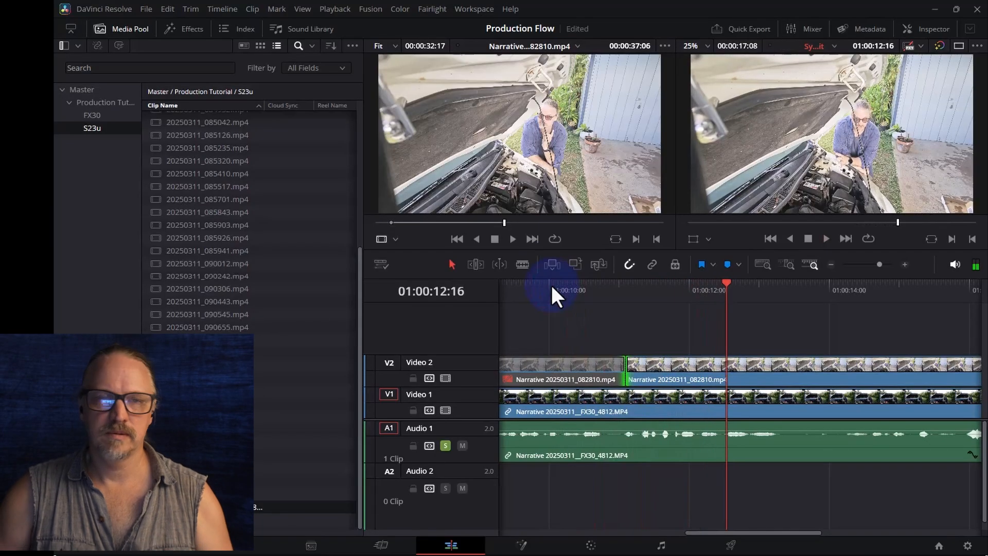
Step: Split the disabled middle section on Video 2 at about 01:00:07:06
key(ctrl+minus)
key(ctrl+minus)
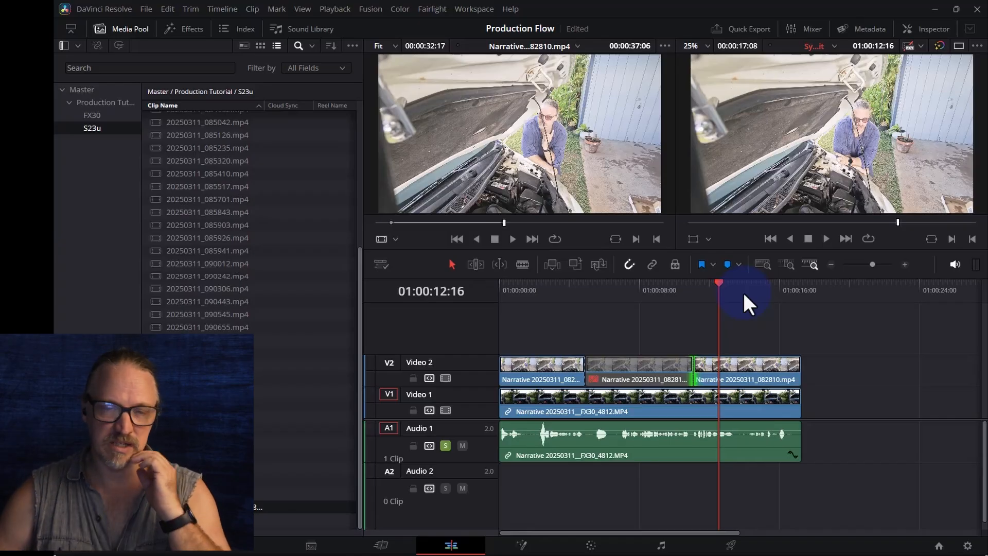
click(682, 292)
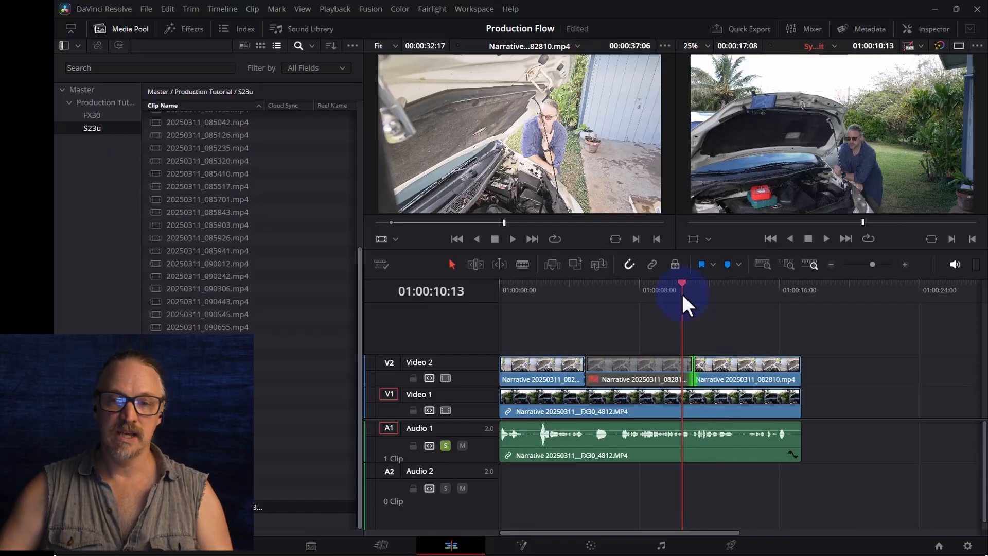
click(638, 292)
click(632, 374)
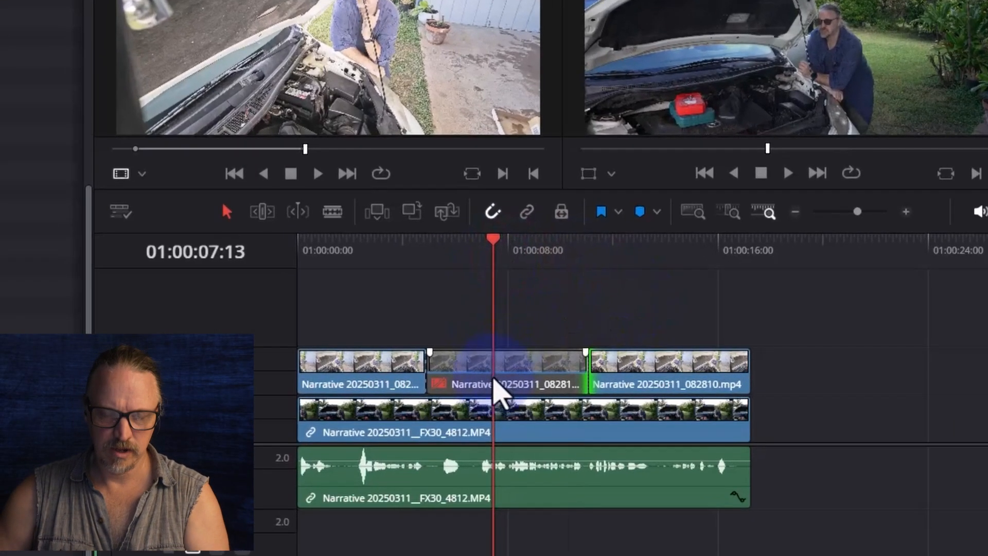
key(ctrl+equal)
key(ctrl+equal)
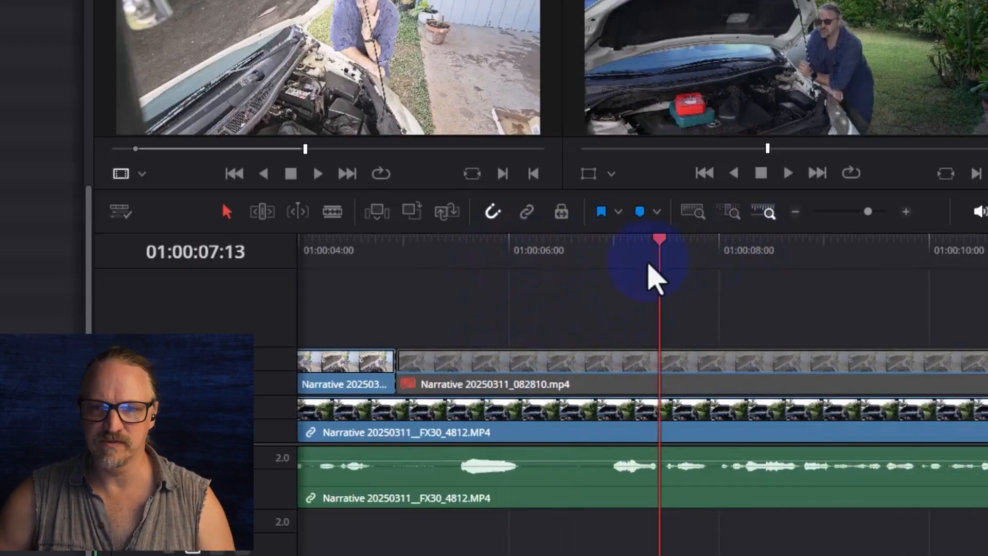
drag(648, 262, 634, 272)
click(680, 377)
key(ctrl+b)
Step: Split the disabled Video 2 section again at 01:00:08:20 and enable the short piece between the two cuts
drag(772, 256, 789, 262)
click(778, 382)
key(ctrl+b)
click(665, 367)
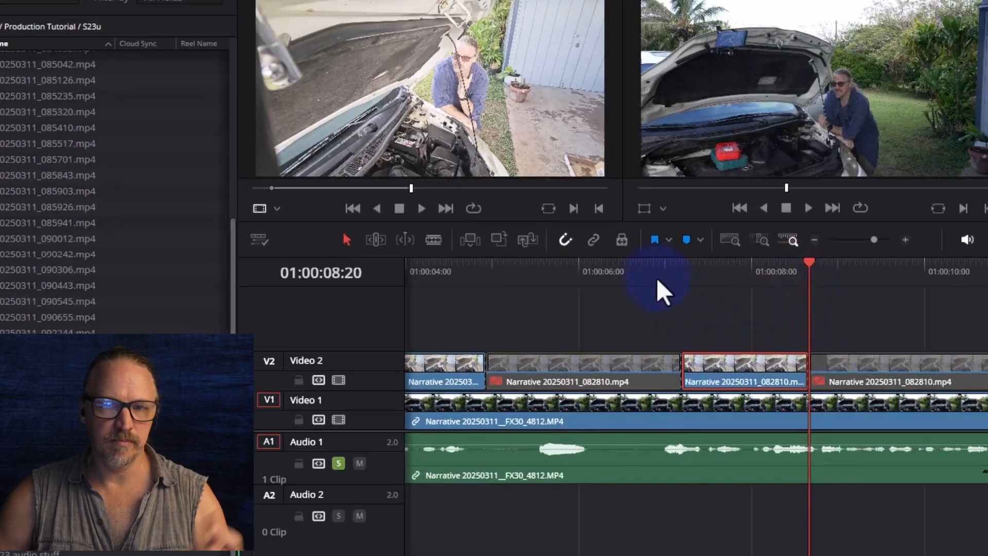
Step: Play through the short Video 2 insert and review the whole sequence of camera switches
click(555, 238)
key(space)
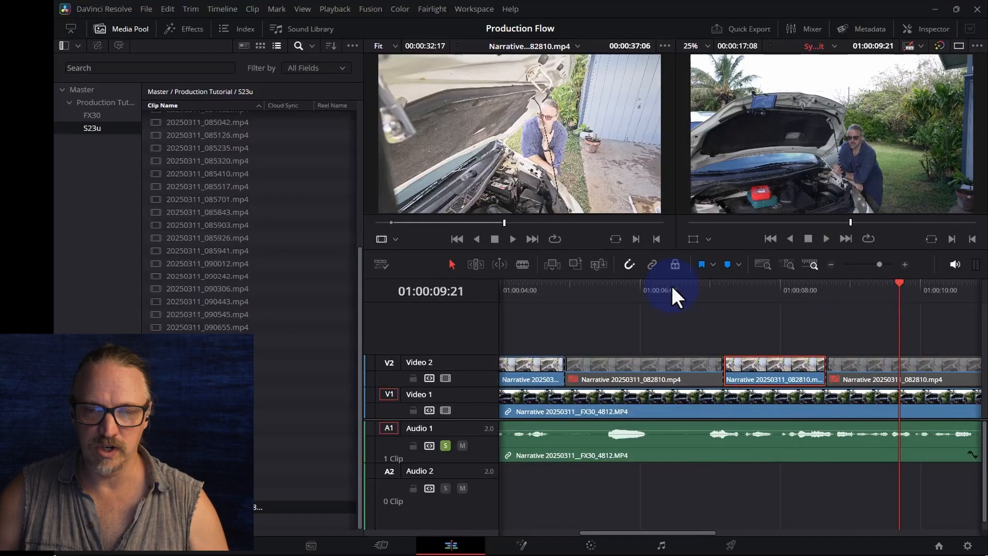
click(760, 295)
scroll(758, 305, down, 3)
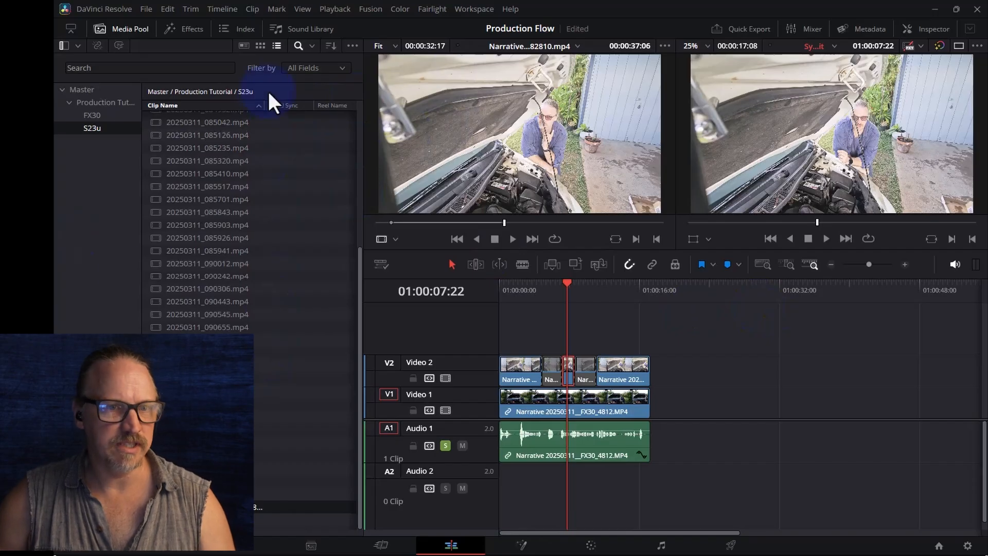
Step: Examine the Production Tutorial bin, the combined FX30 and S23u contents, and the FX30 bin alone
click(90, 101)
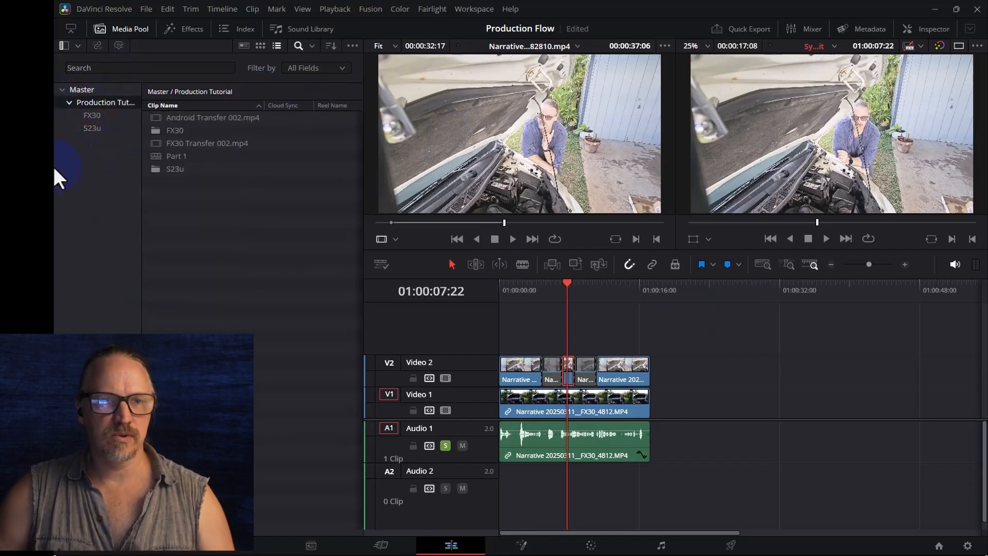
click(95, 115)
shift+click(95, 128)
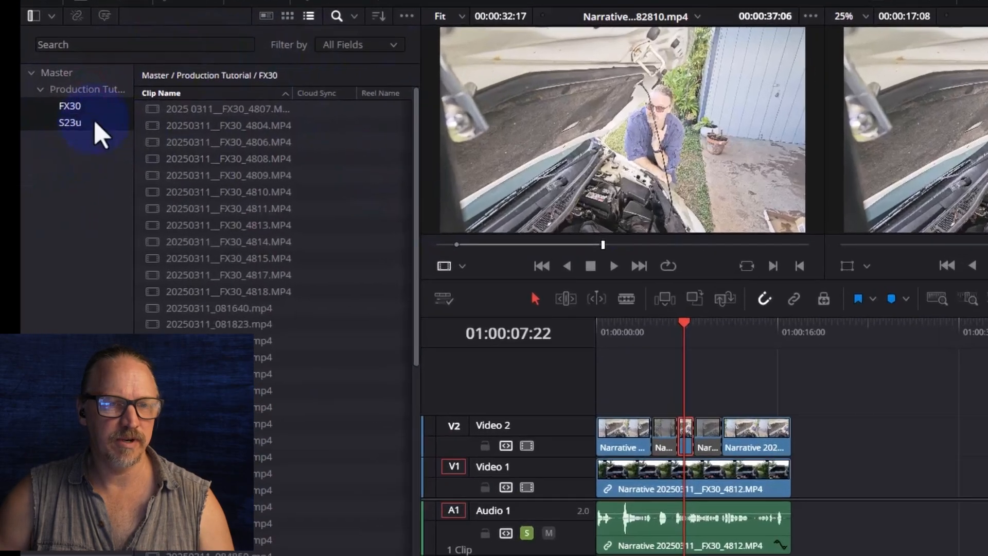
click(96, 118)
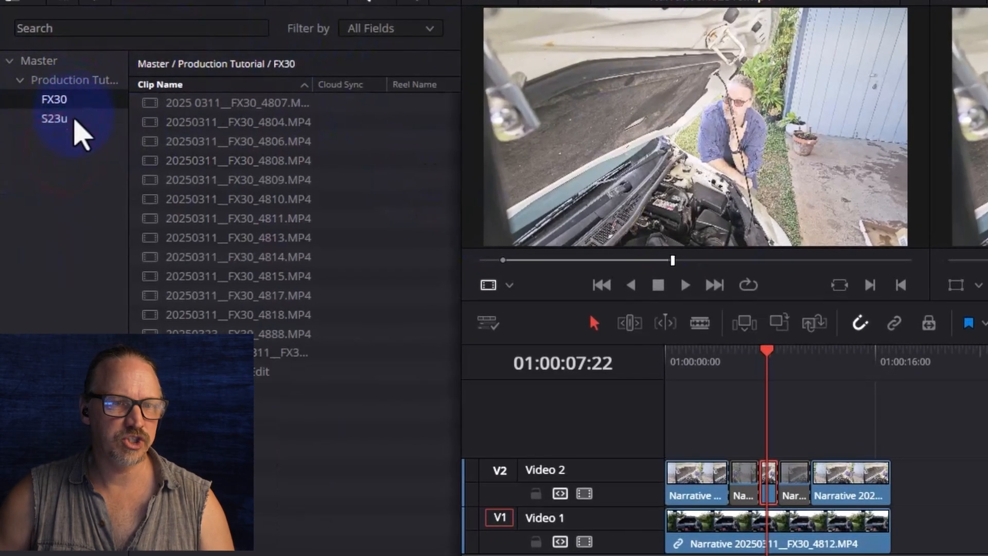
Step: Search the FX30 and S23u bins together for "narr" and select both Narrative clips
shift+click(104, 129)
click(114, 28)
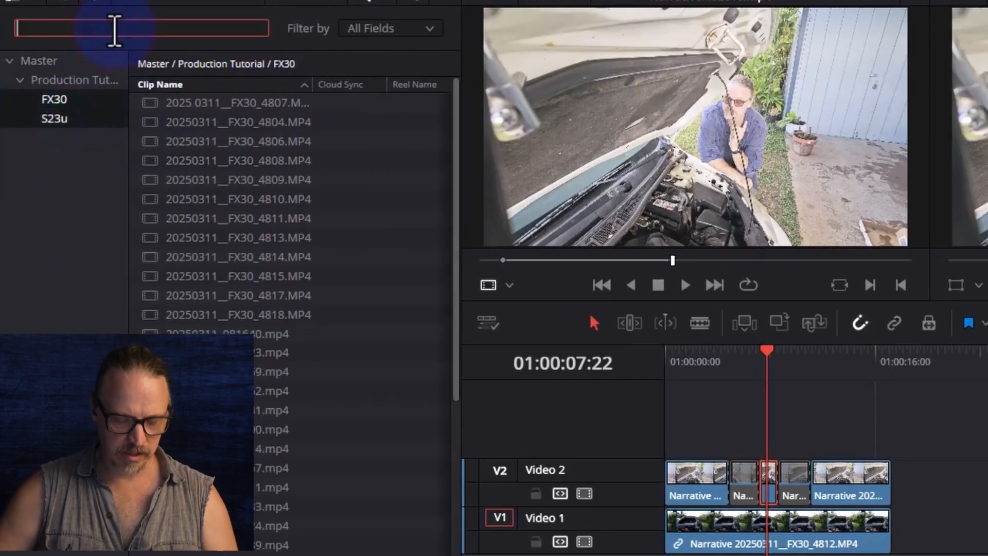
text(narr)
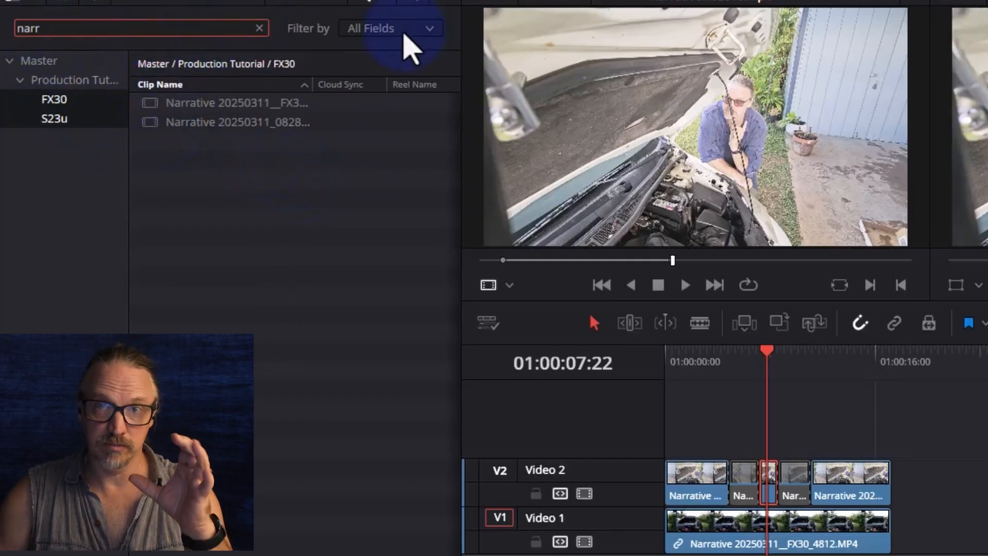
drag(243, 157, 216, 110)
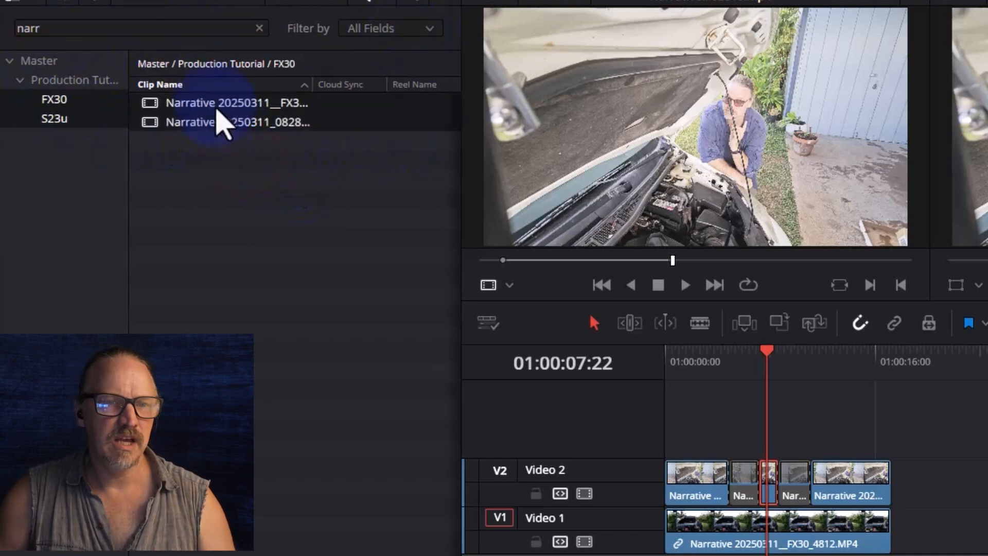
Step: Start a new multicam clip from the two selected Narrative clips and name it "Booyah Test"
right_click(221, 113)
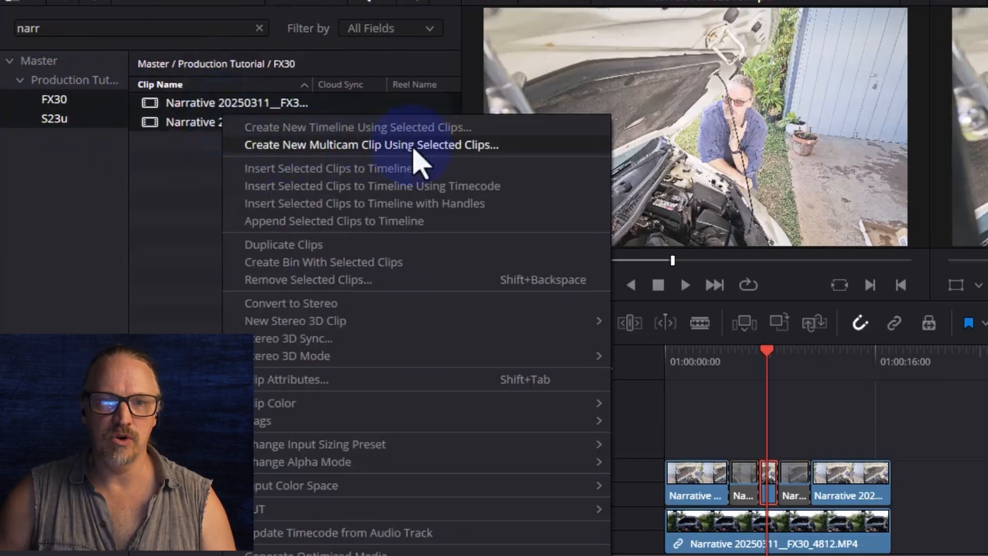
click(474, 148)
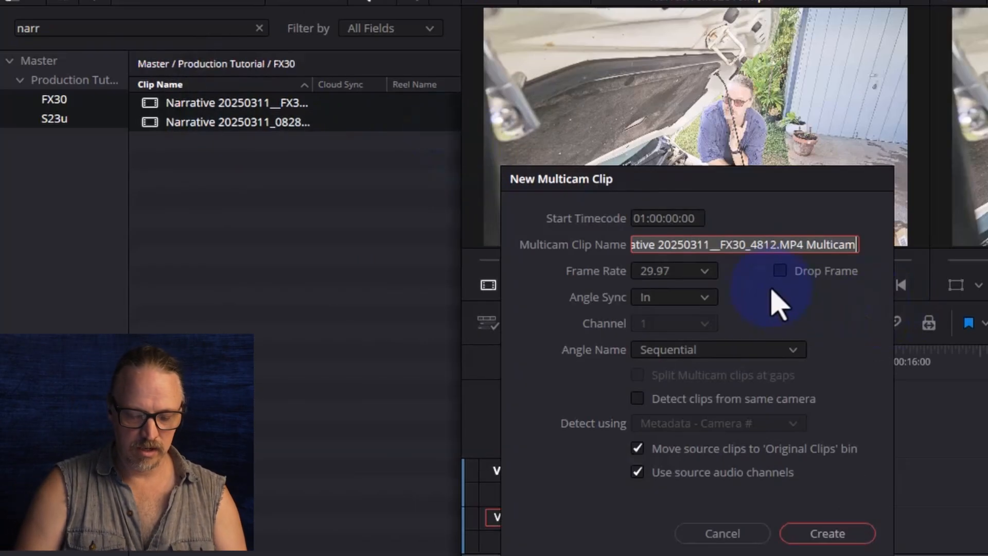
key(ctrl+a)
text(Boo)
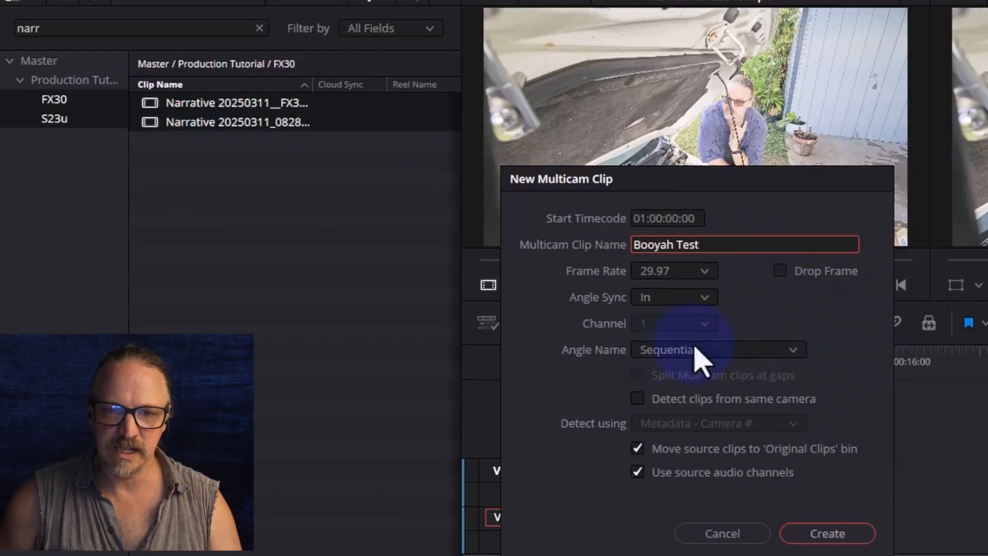
Step: Disable moving source clips to the 'Original Clips' bin, set Angle Sync to Sound, and create the multicam clip
click(638, 449)
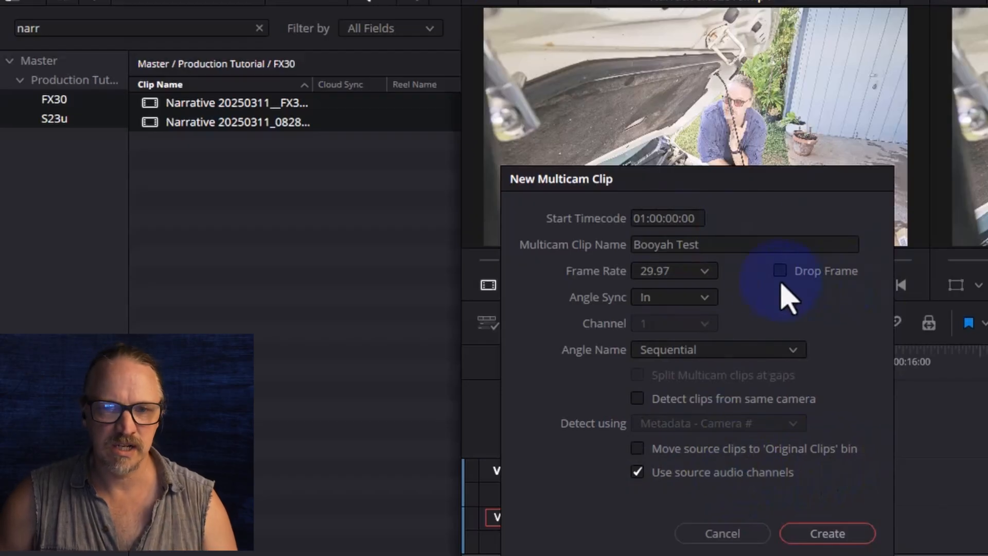
click(674, 298)
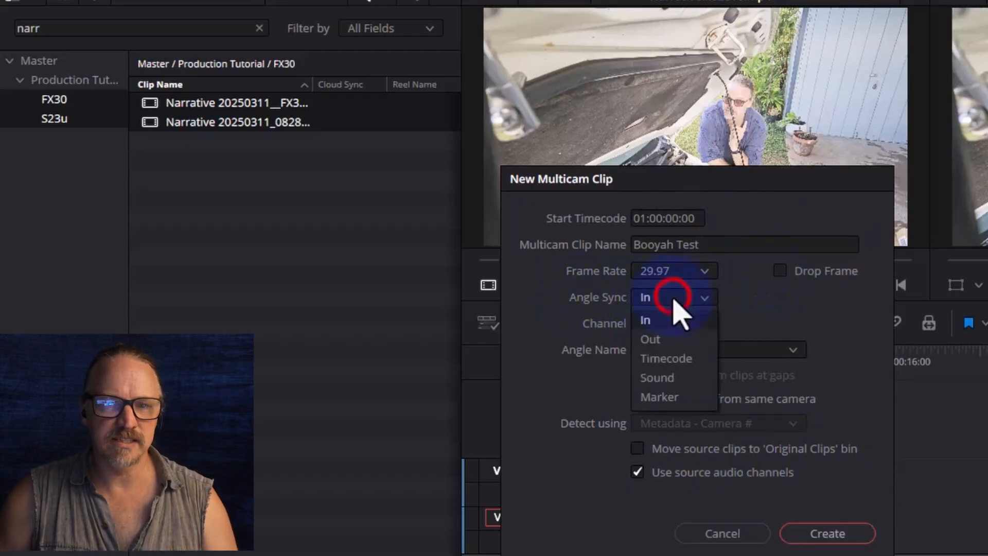
click(679, 380)
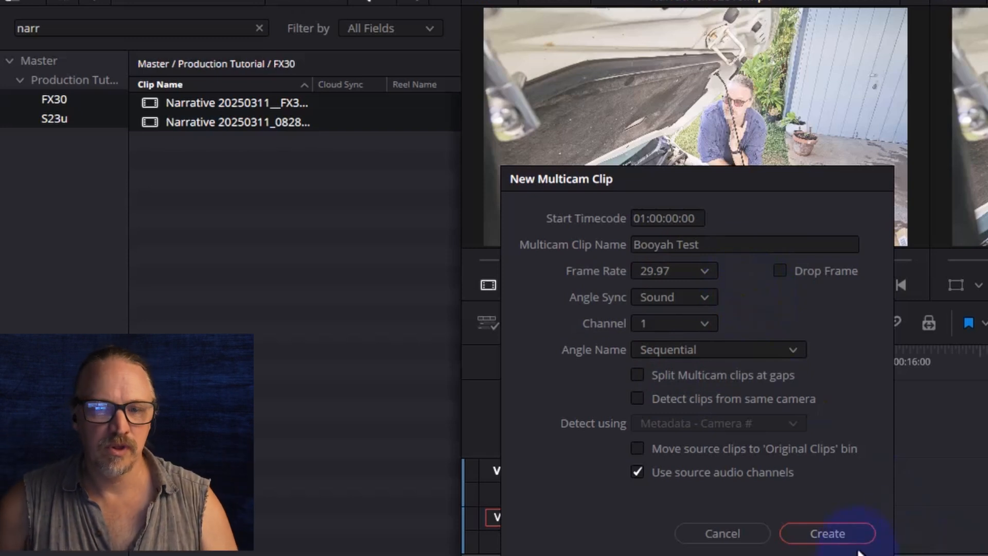
click(839, 532)
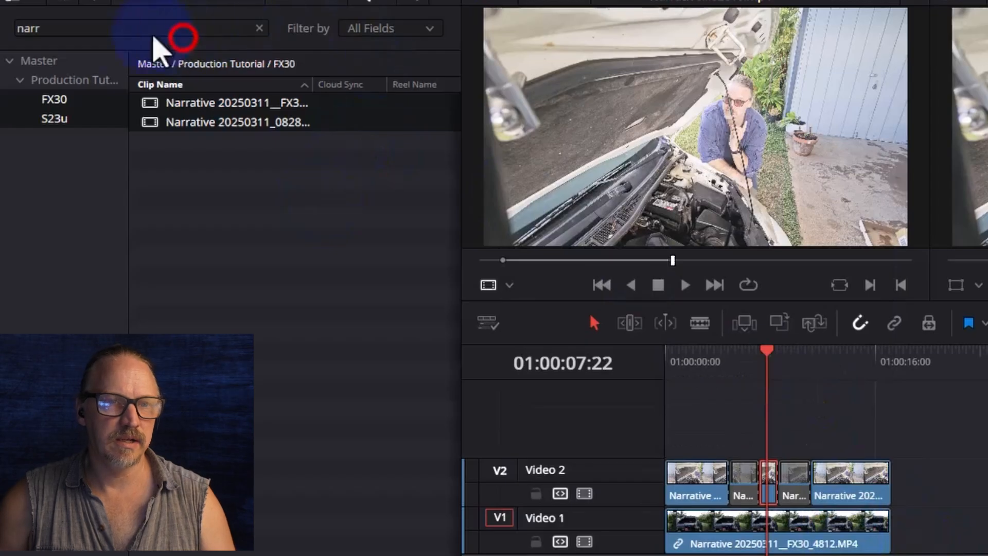
Step: Search for "booyah" in the FX30 bin and select the Booyah Test multicam clip
click(65, 81)
click(82, 28)
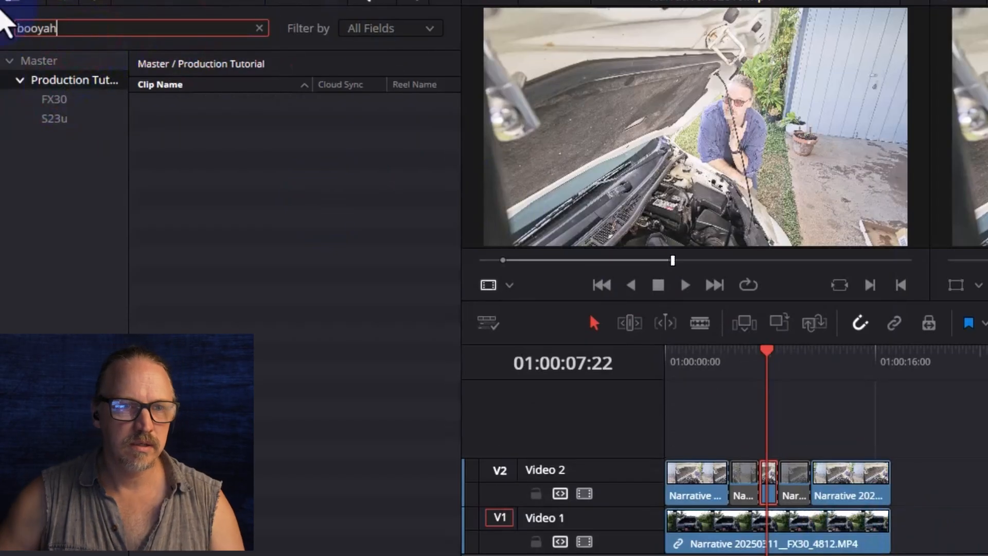
text(booyah)
click(54, 99)
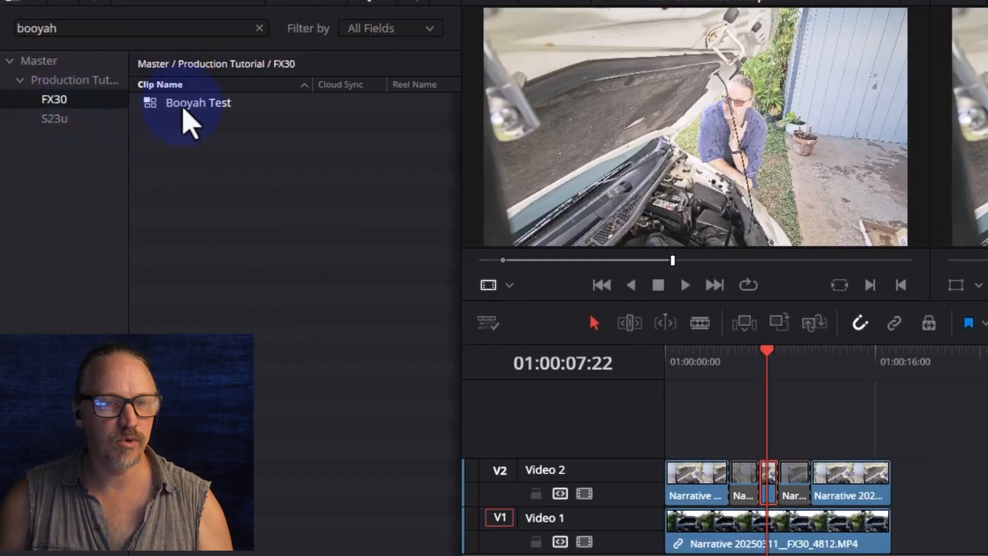
click(183, 110)
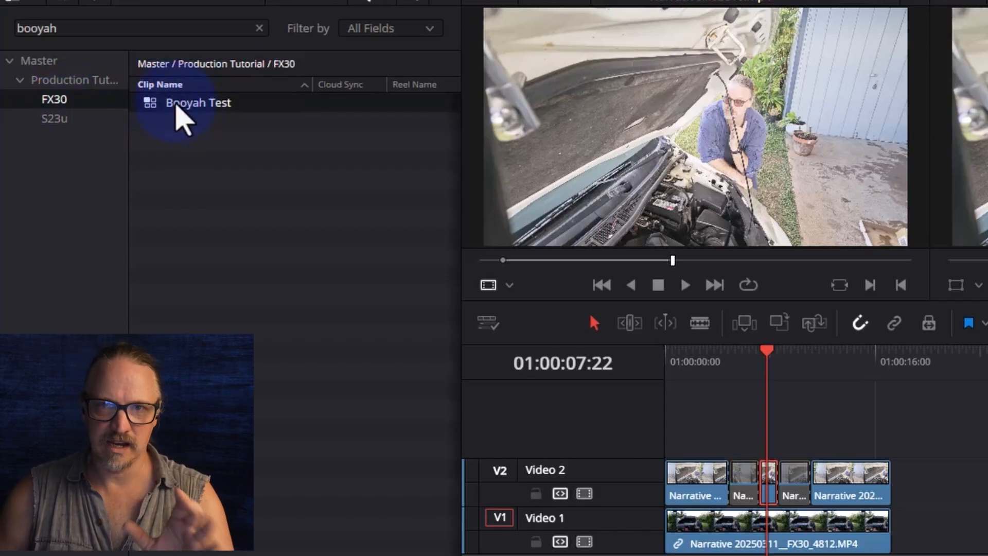
Step: Create a new timeline from the Booyah Test multicam clip and name it "Booyah Timeline"
right_click(180, 116)
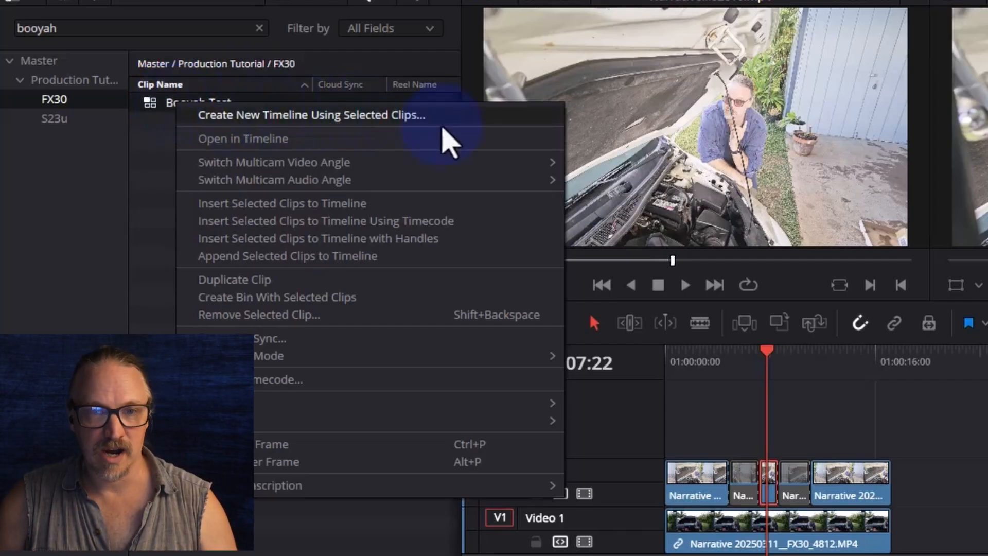
click(418, 117)
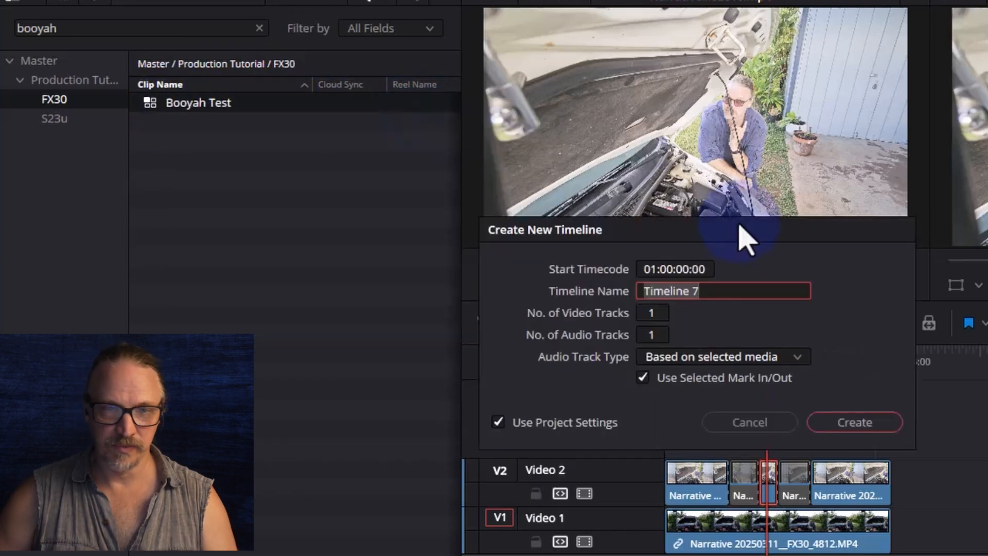
text(Booy)
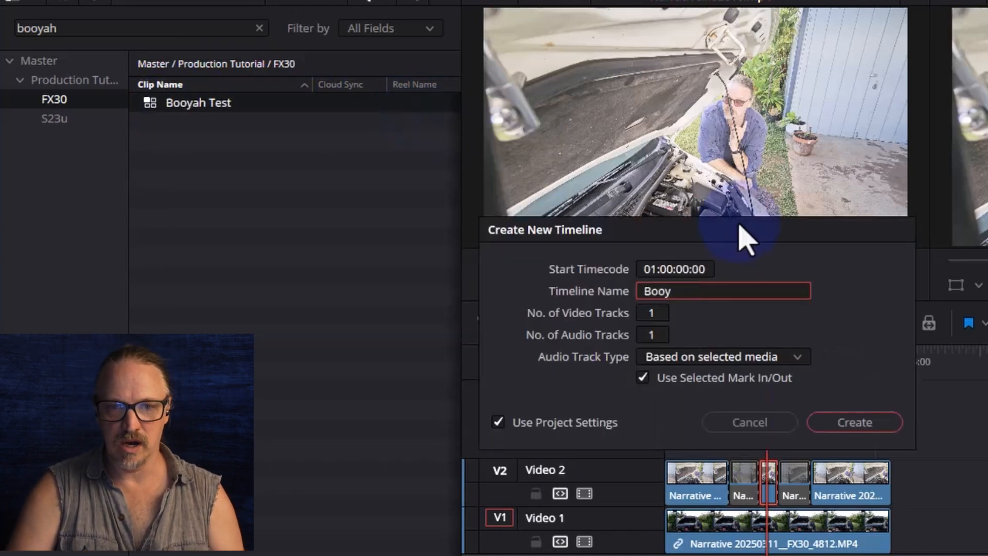
text(ah Timeline)
key(Return)
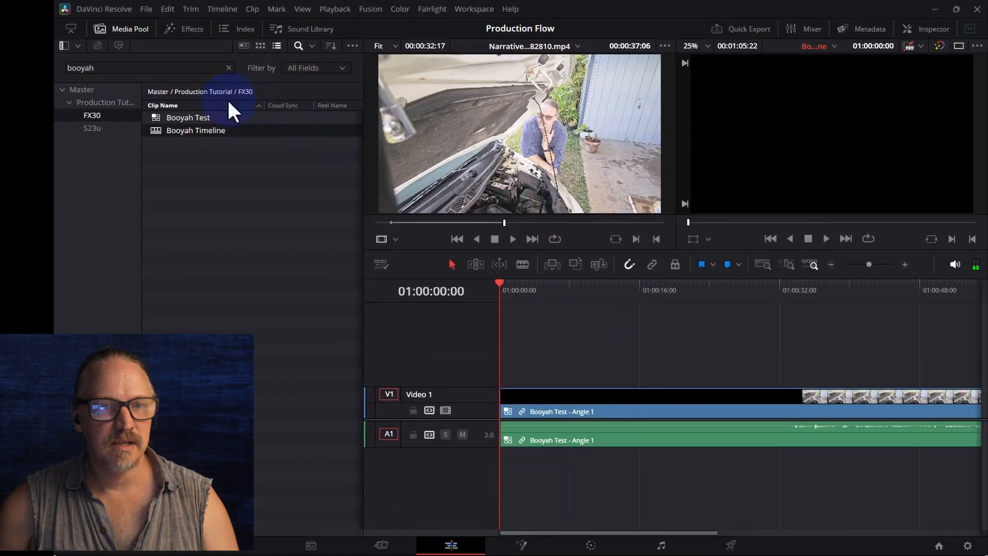
Step: Increase the heights of the Audio 1 and Video 1 tracks in the new timeline
click(585, 288)
key(ctrl+minus)
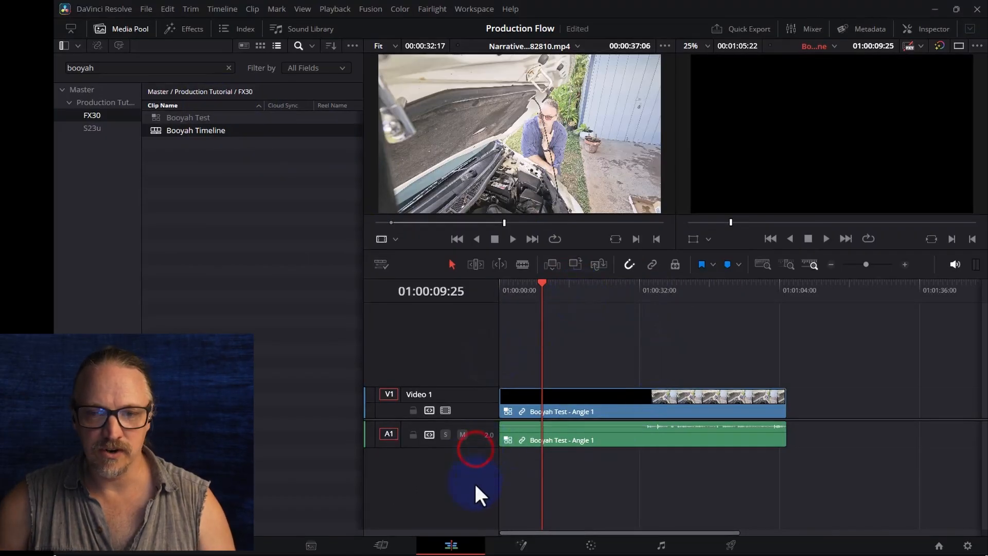
drag(471, 445, 470, 474)
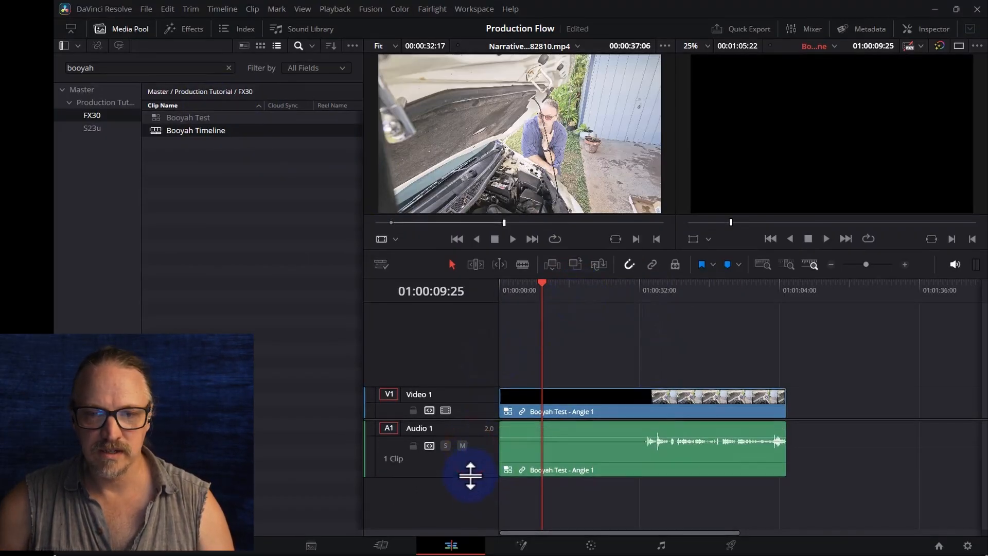
drag(463, 419, 465, 377)
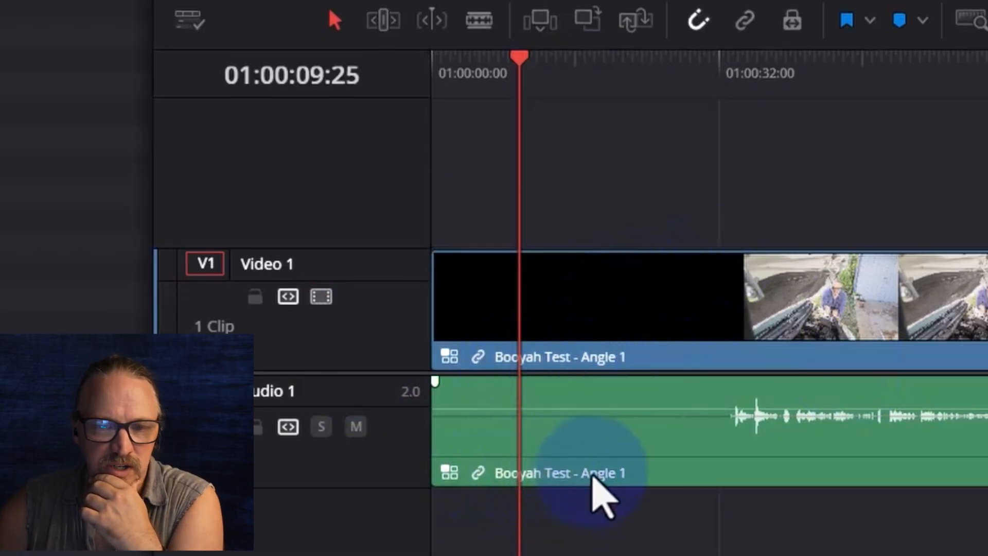
Step: Park the playhead at 01:00:38:23, open the multicam clip in the source viewer and switch that viewer to Multicam mode
drag(762, 67, 781, 77)
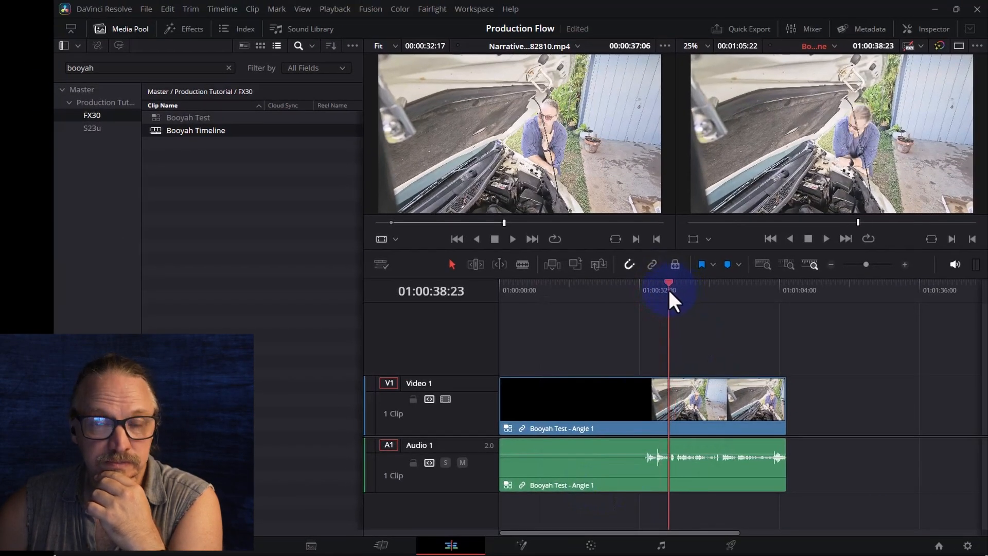
click(598, 417)
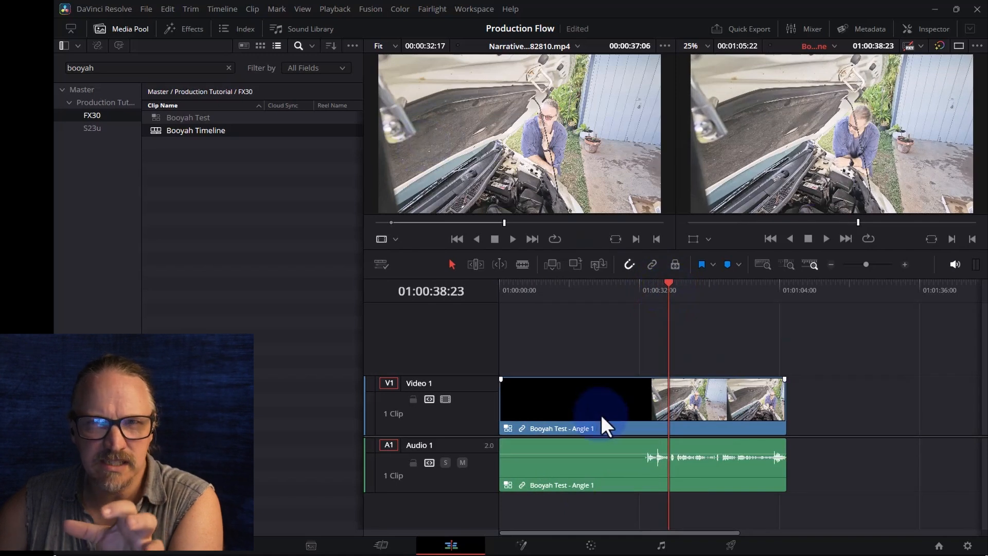
click(520, 412)
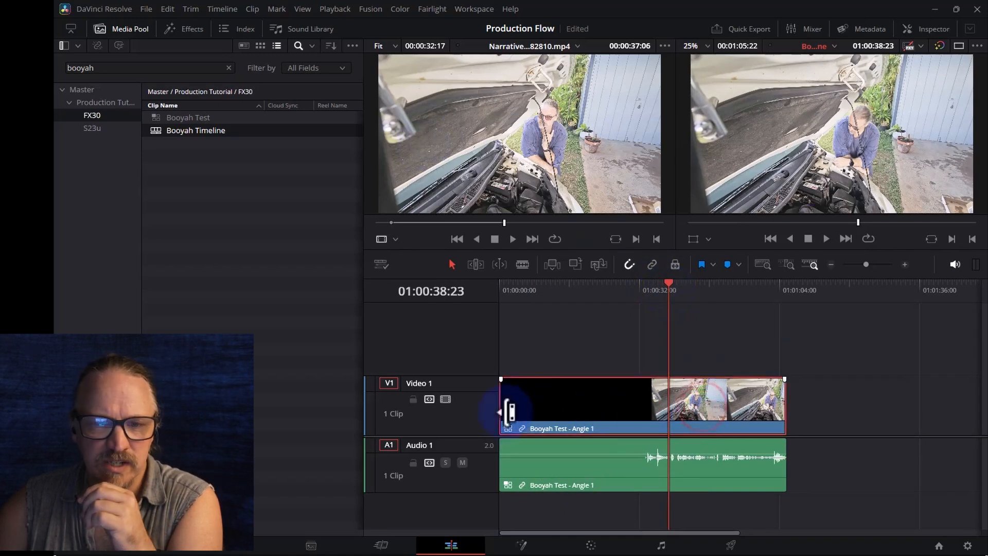
double_click(604, 408)
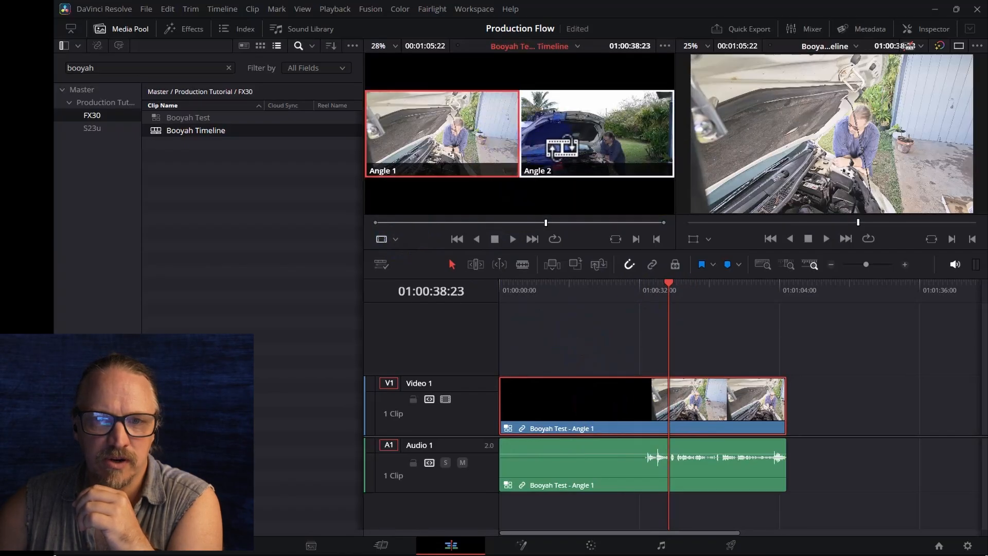
click(395, 239)
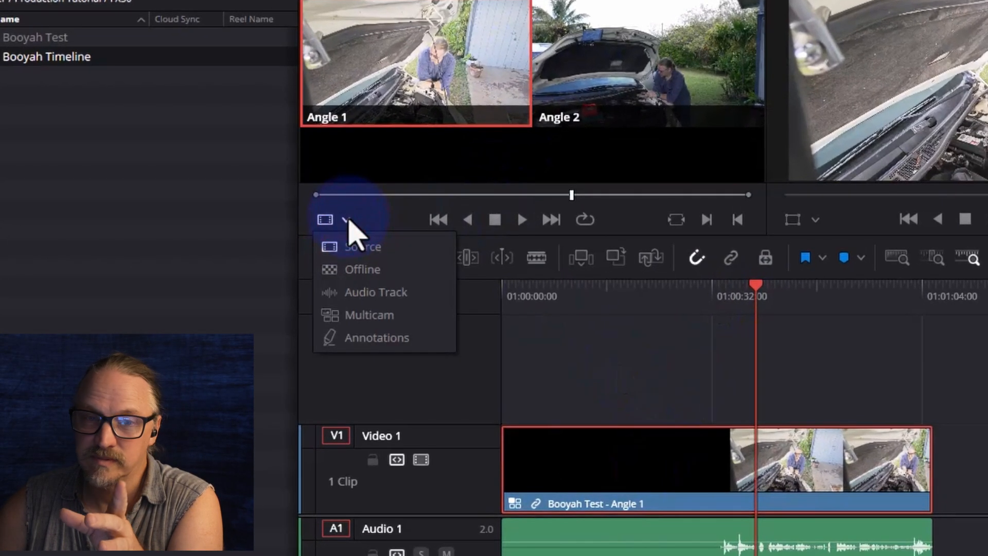
click(381, 315)
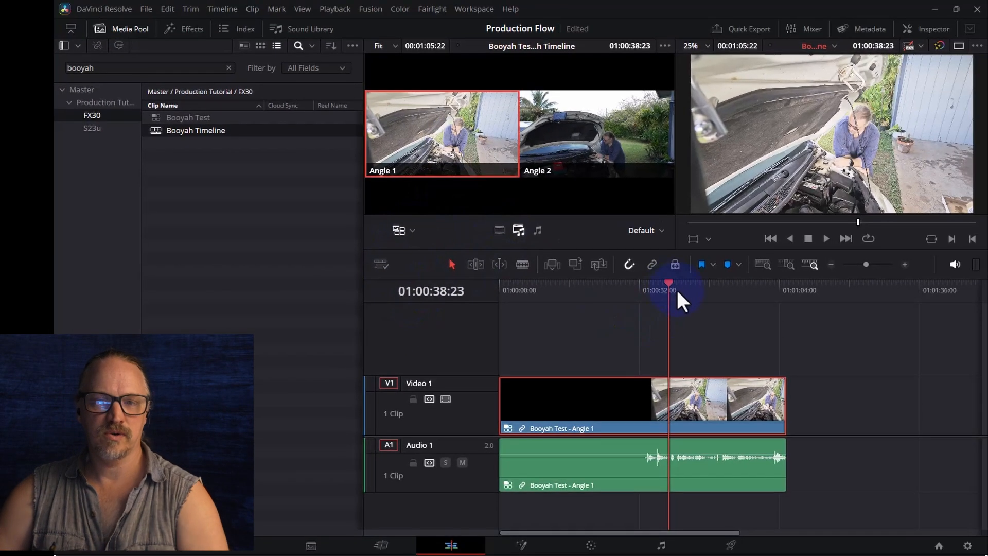
Step: Split the multicam clip at about 01:00:33:15 and ripple-delete the section before the cut
drag(677, 291, 647, 279)
key(ctrl+equal)
key(ctrl+equal)
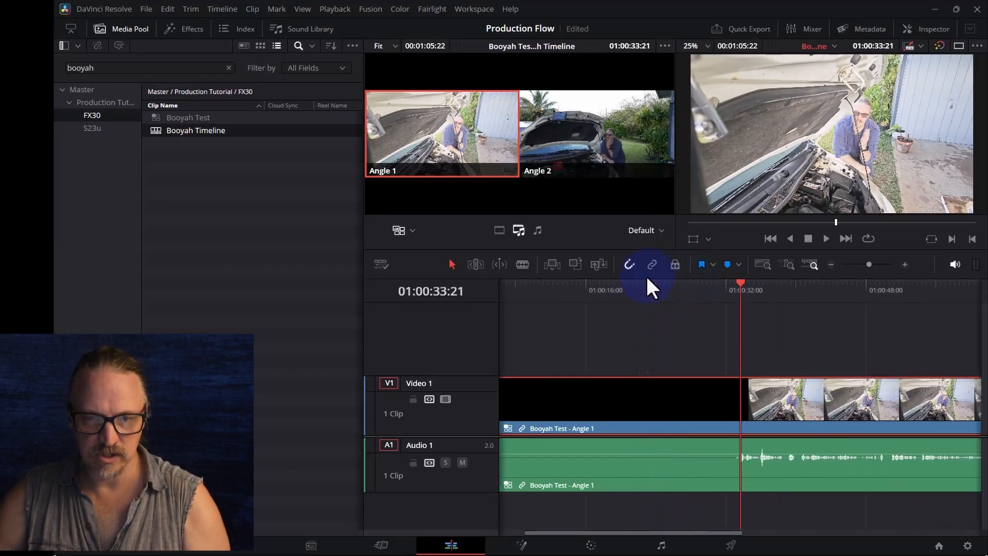
drag(729, 282, 737, 283)
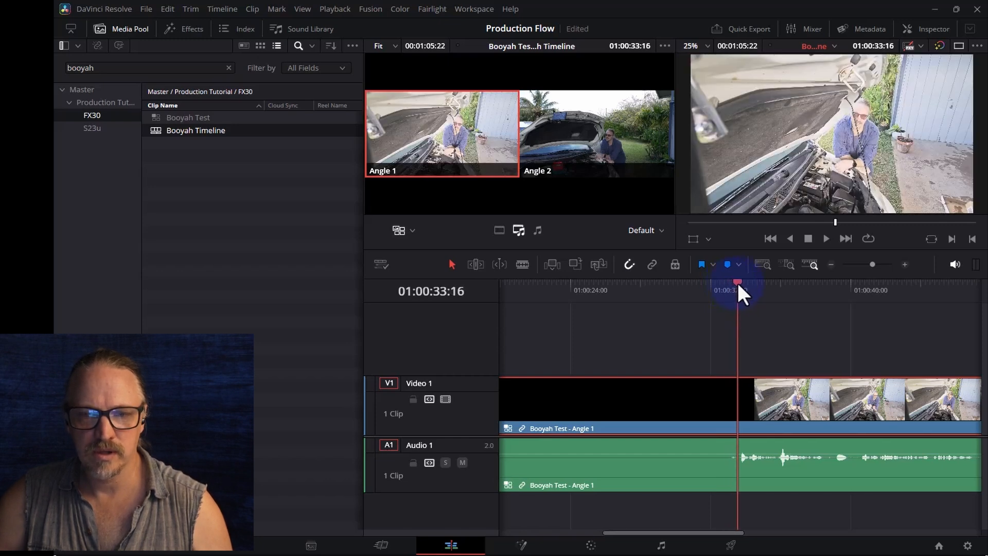
key(ctrl+b)
drag(627, 308, 568, 554)
key(ctrl+b)
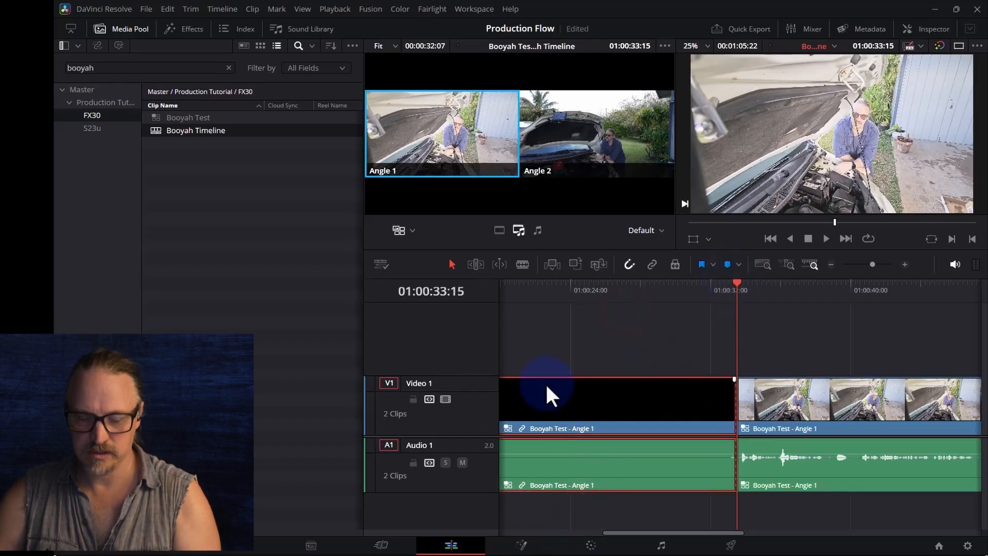
key(Delete)
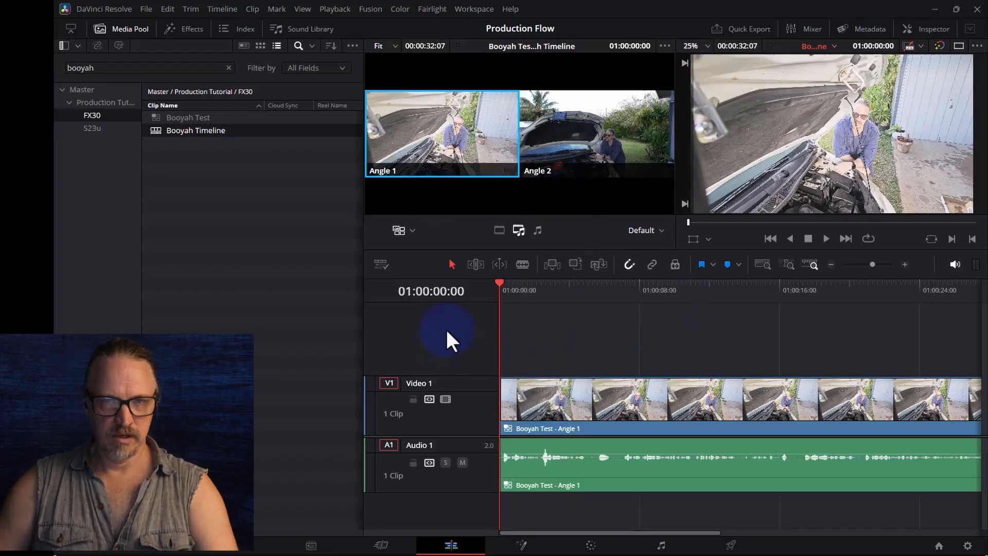
Step: Play from the start and cut live to Angle 2 at about 6 seconds, Angle 1 at 11 and Angle 2 at 17
key(space)
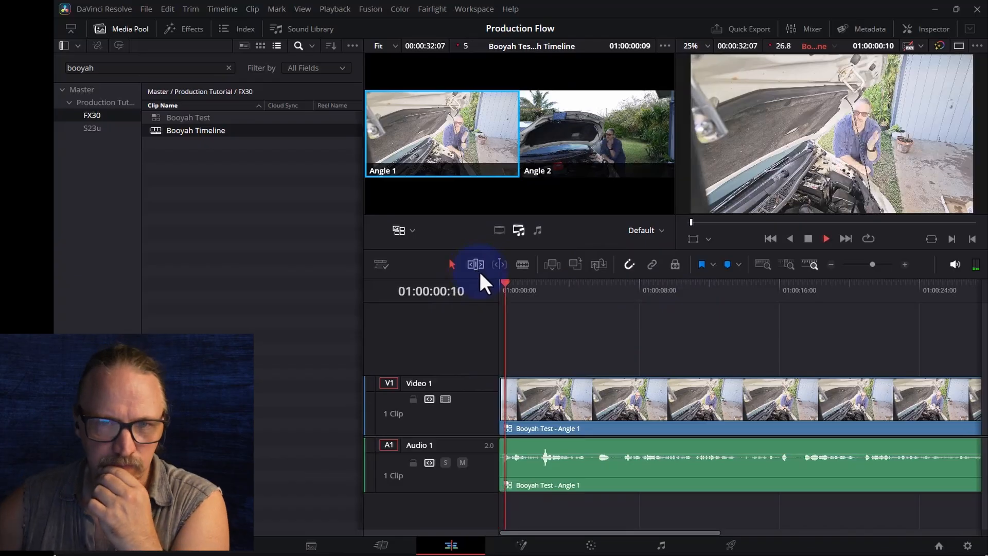
click(579, 150)
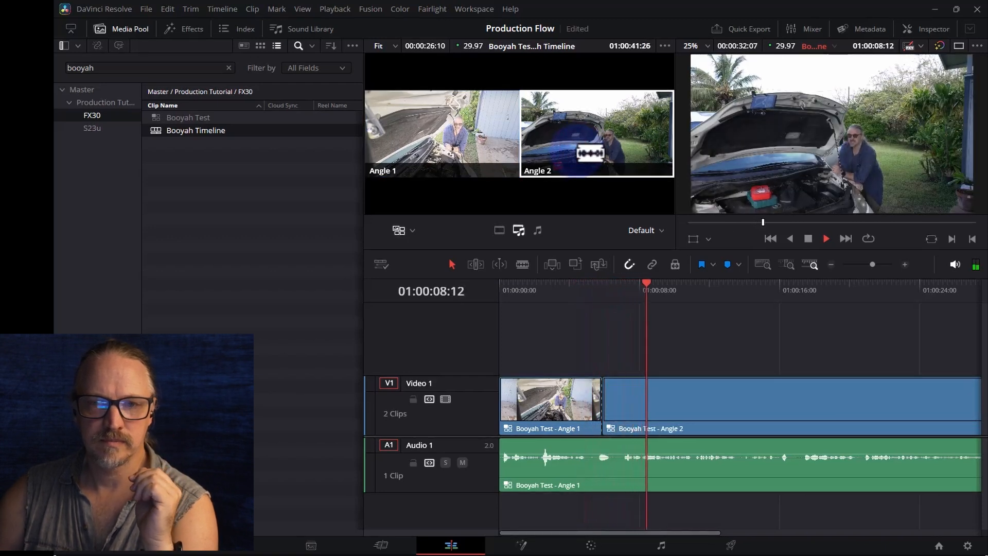
click(445, 136)
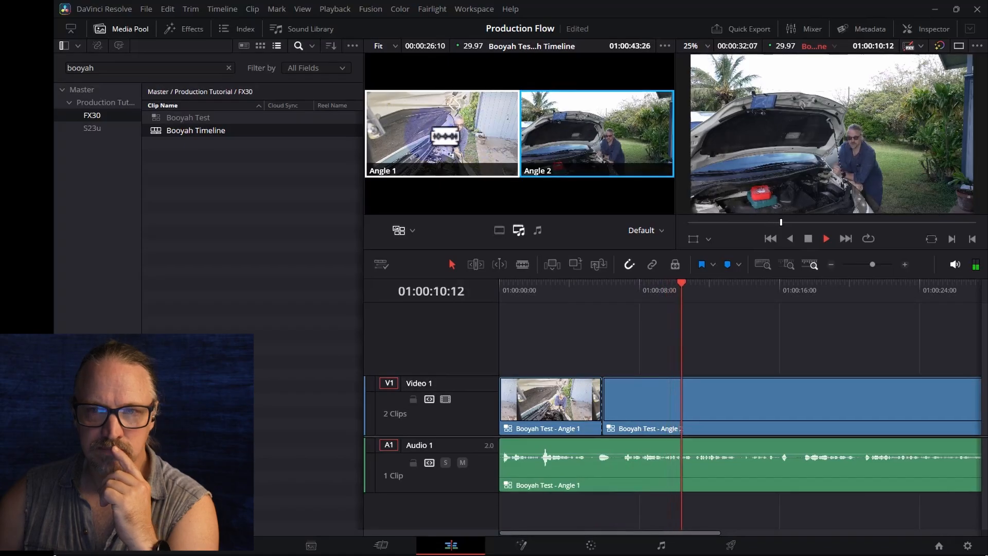
click(436, 137)
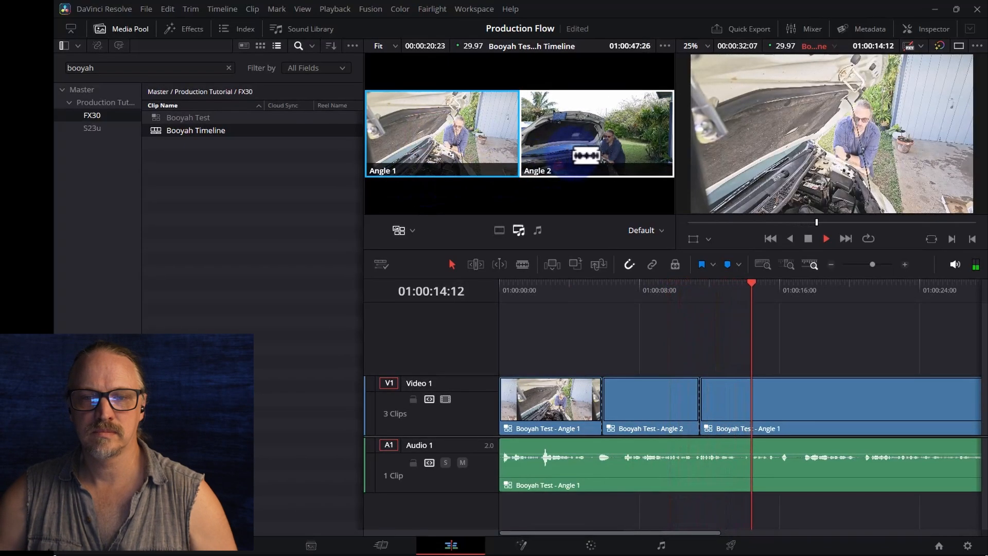
click(602, 147)
key(space)
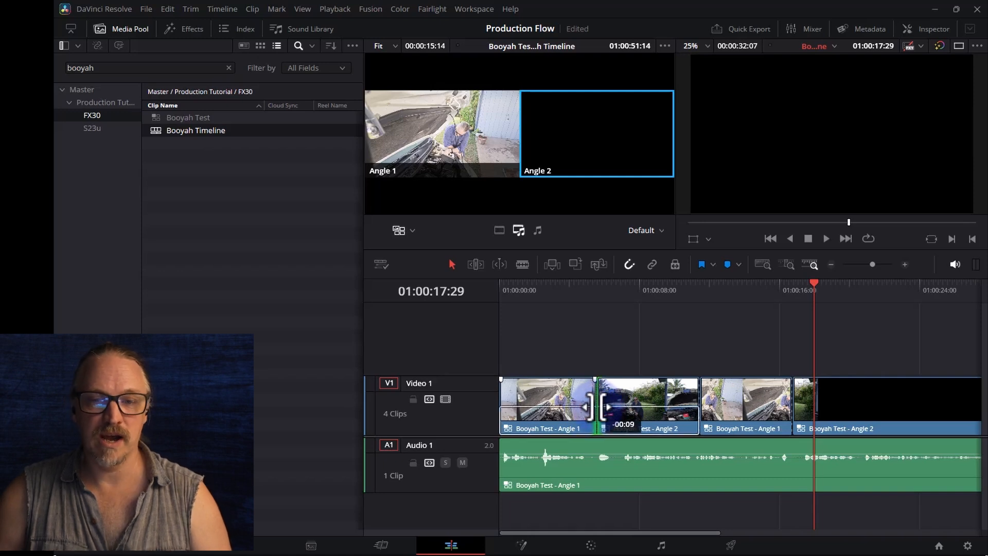
Step: Roll the second and third angle cuts on Video 1 slightly earlier
drag(702, 401, 699, 401)
drag(793, 406, 781, 405)
click(617, 312)
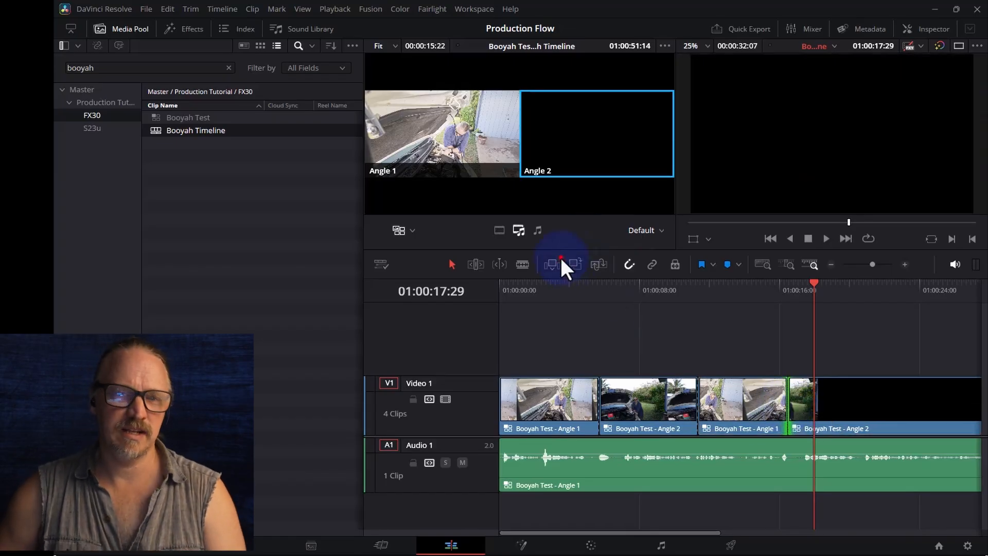
Step: Split the first Angle 1 section on Video 1 at 01:00:02:04 and again at 01:00:03:22
drag(549, 286, 537, 284)
click(546, 404)
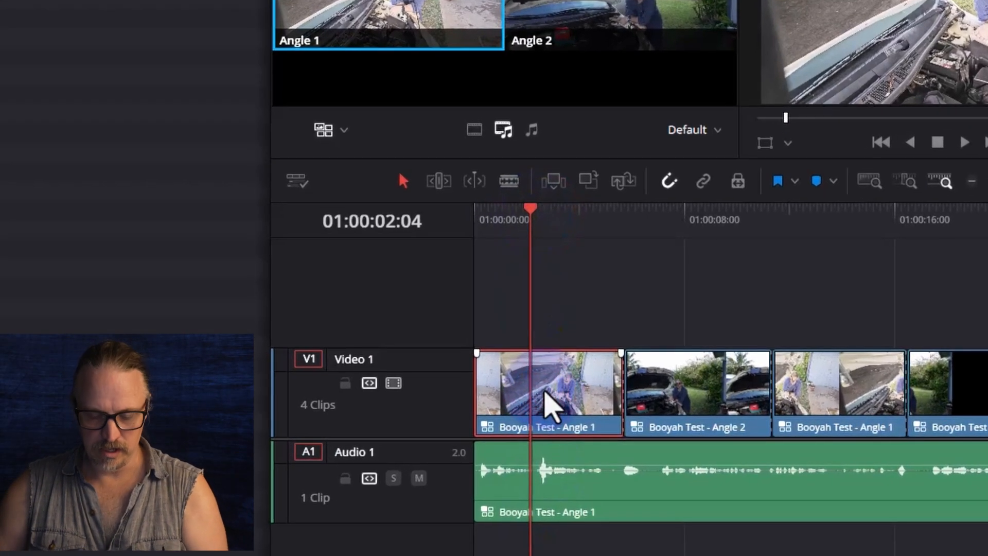
key(ctrl+b)
drag(548, 229, 573, 226)
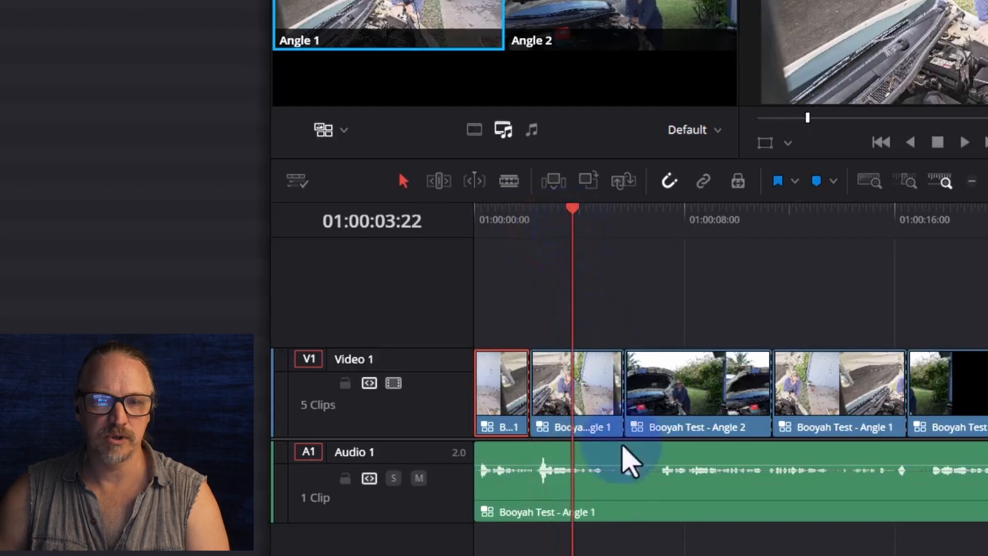
key(ctrl+b)
Step: Switch the short section between the two new splits to multicam Angle 2 and play it back from about 01:00:01:02
click(547, 404)
right_click(547, 403)
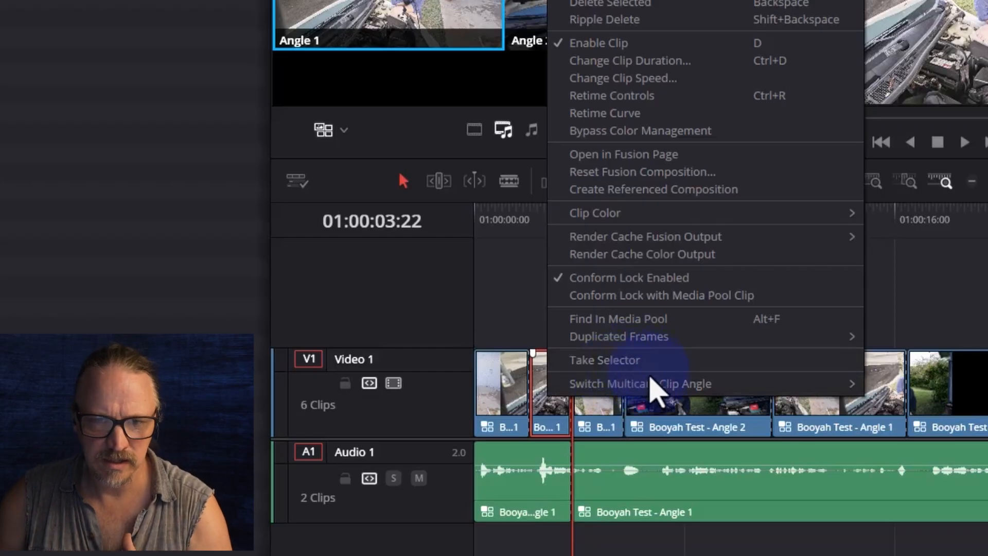
mouse_move(758, 383)
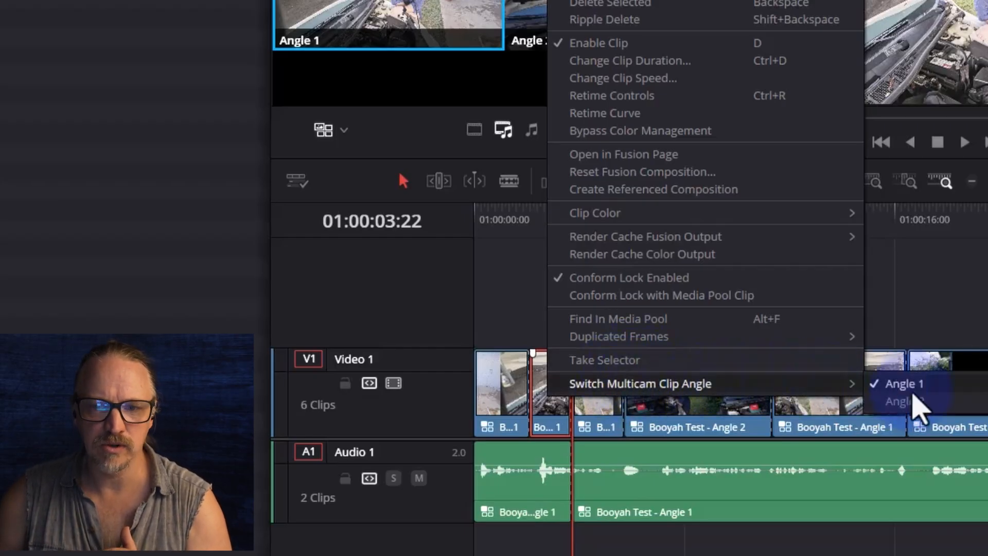
click(904, 401)
click(505, 242)
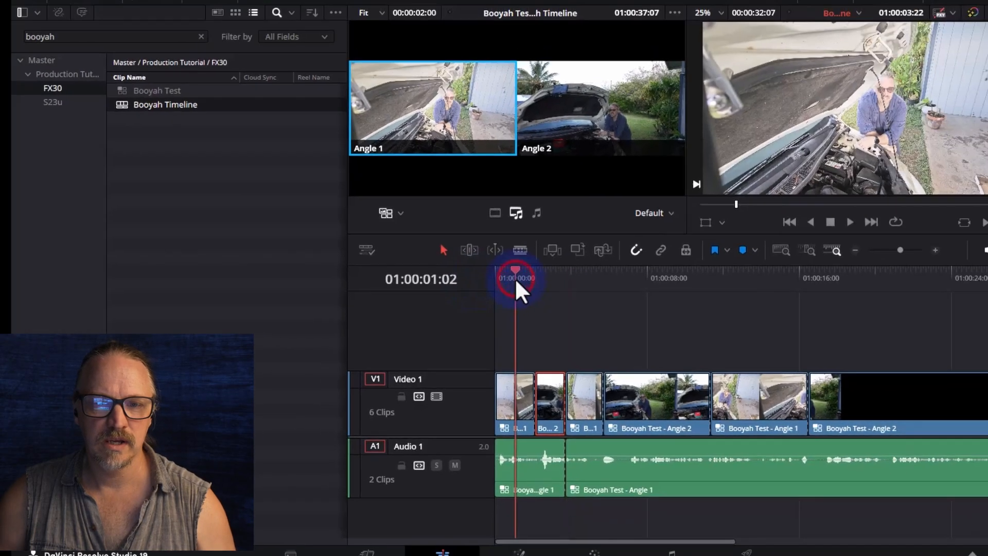
key(space)
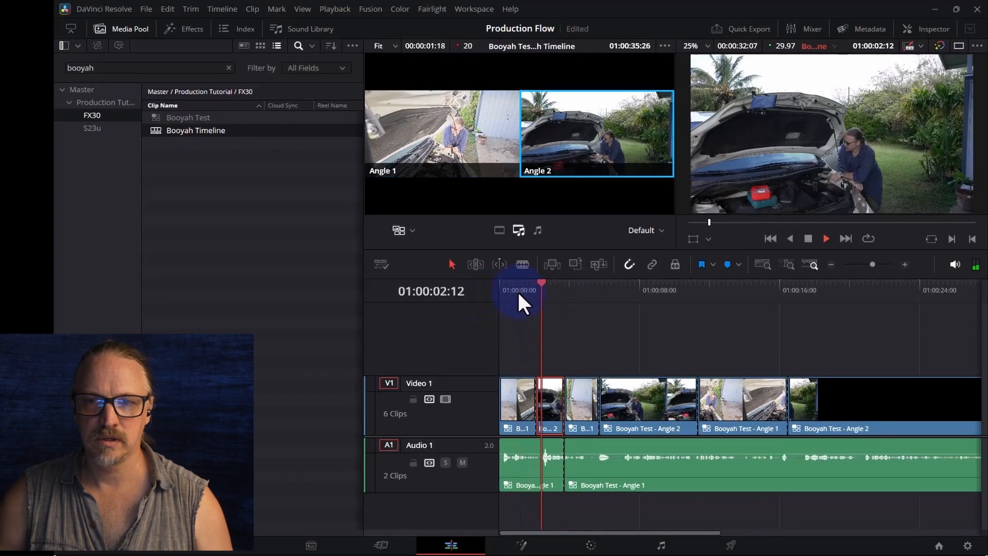